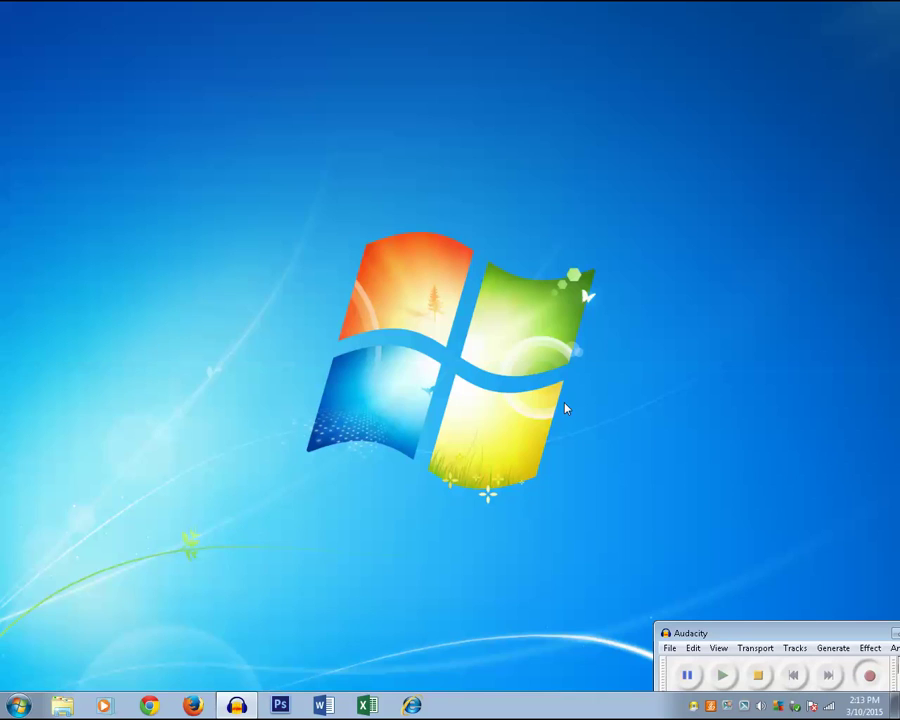
# - Launch Excel 2013, close the Activation Wizard, and browse the template gallery
pyautogui.click(369, 706)
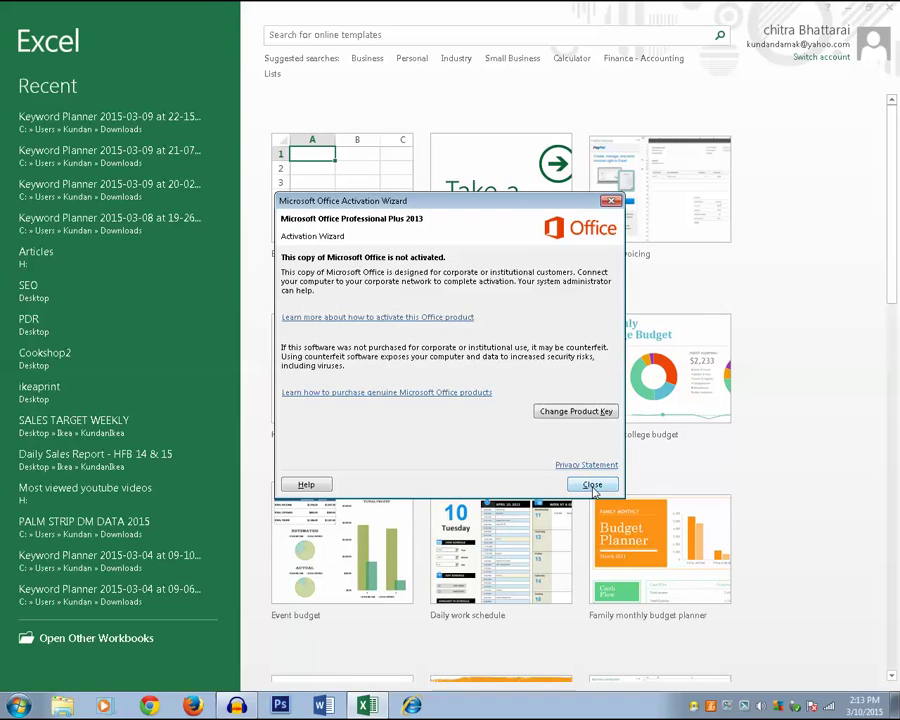
pyautogui.click(592, 485)
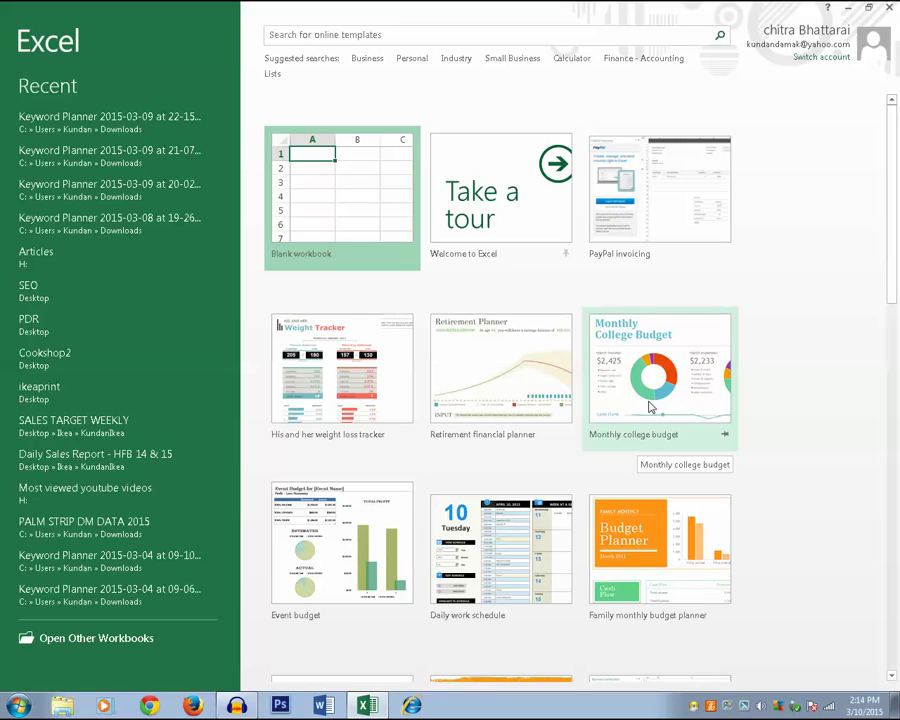
pyautogui.scroll(-1, 661, 385)
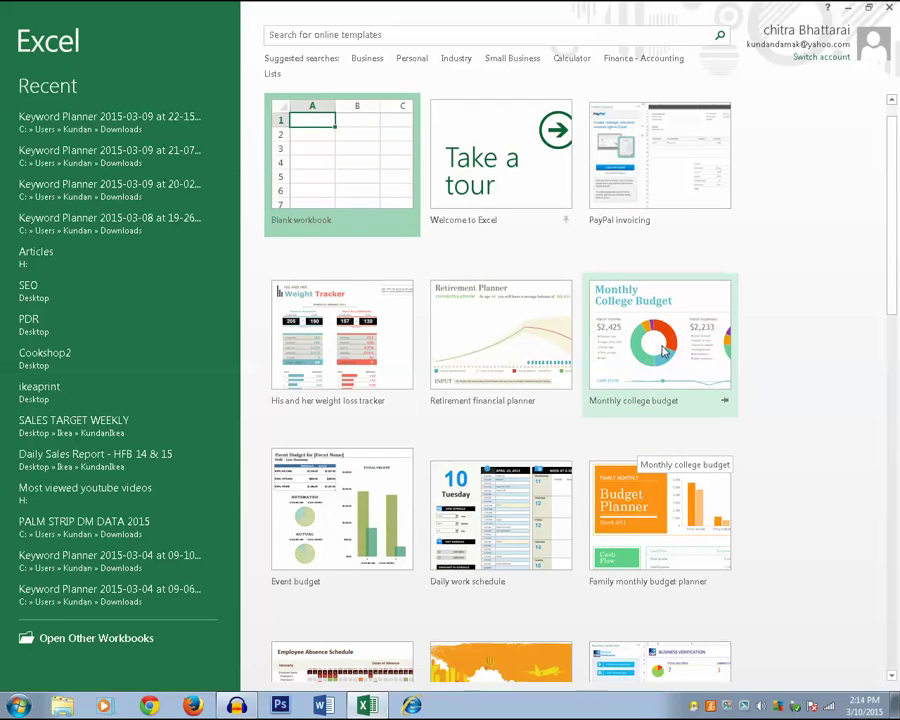
pyautogui.scroll(-2, 328, 285)
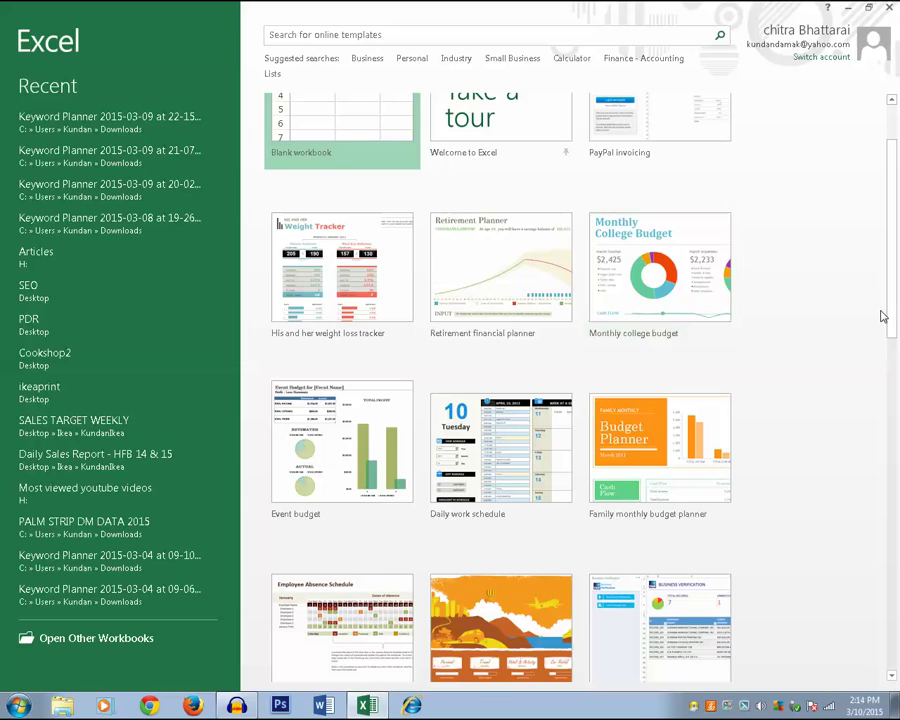
pyautogui.scroll(2, 882, 316)
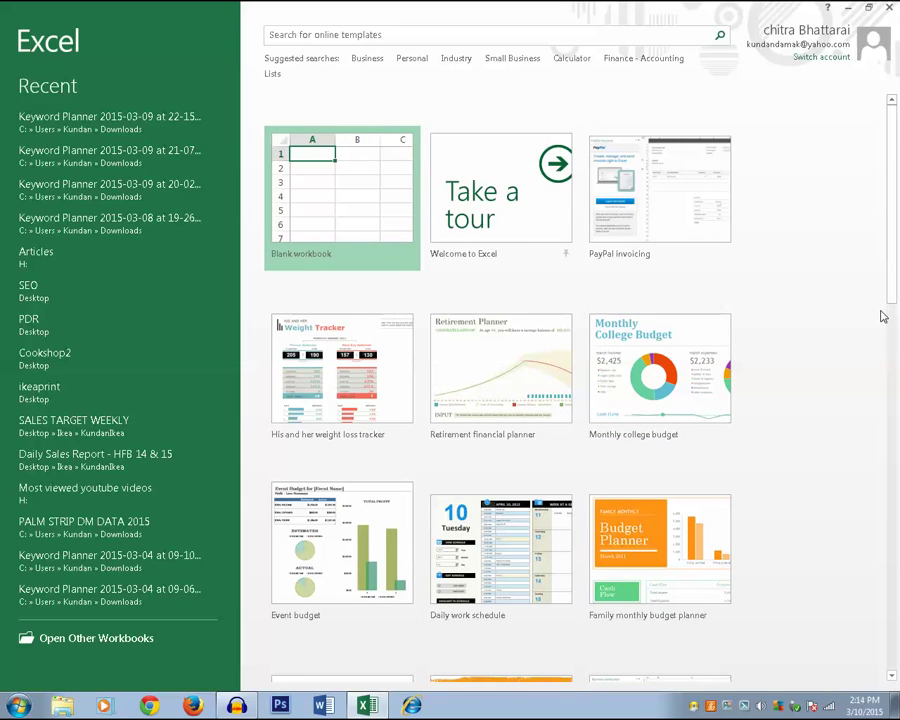
# - Start a blank workbook, enter abc in A1, and fill it through E16
pyautogui.click(343, 204)
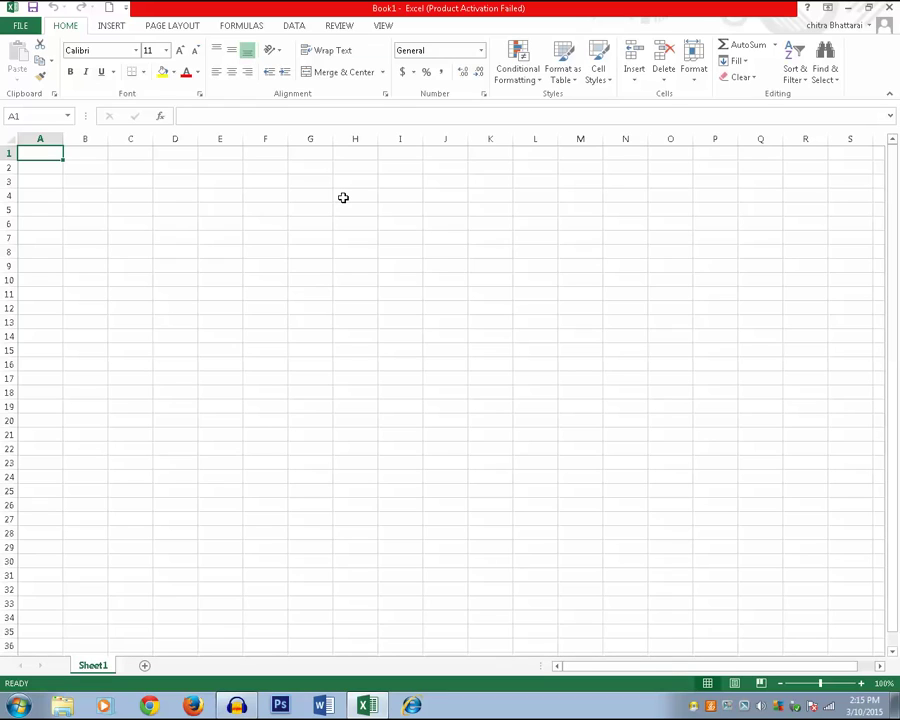
pyautogui.write('abc')
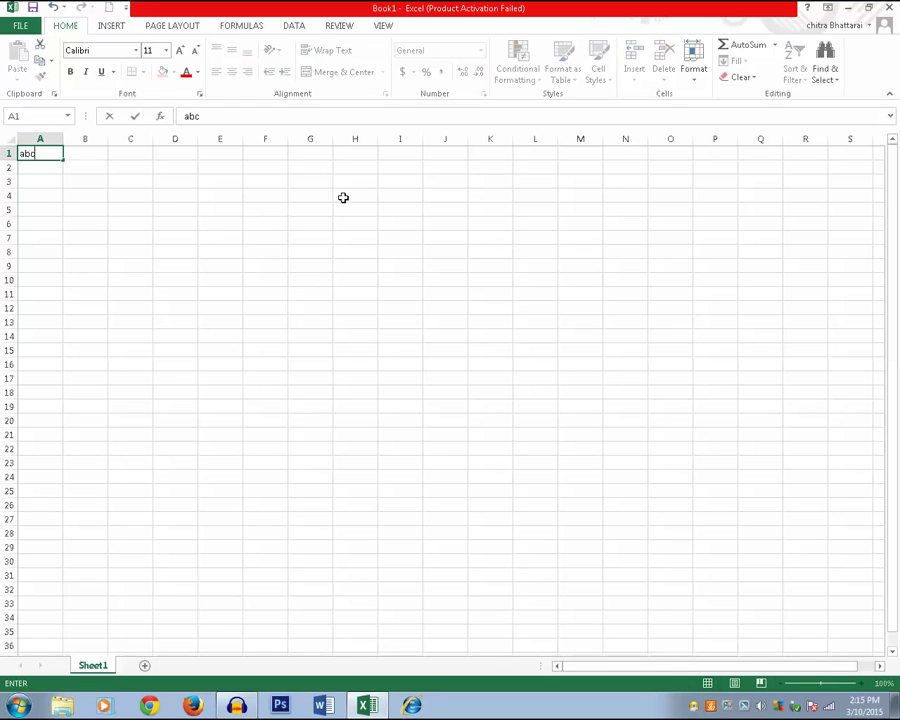
pyautogui.click(249, 248)
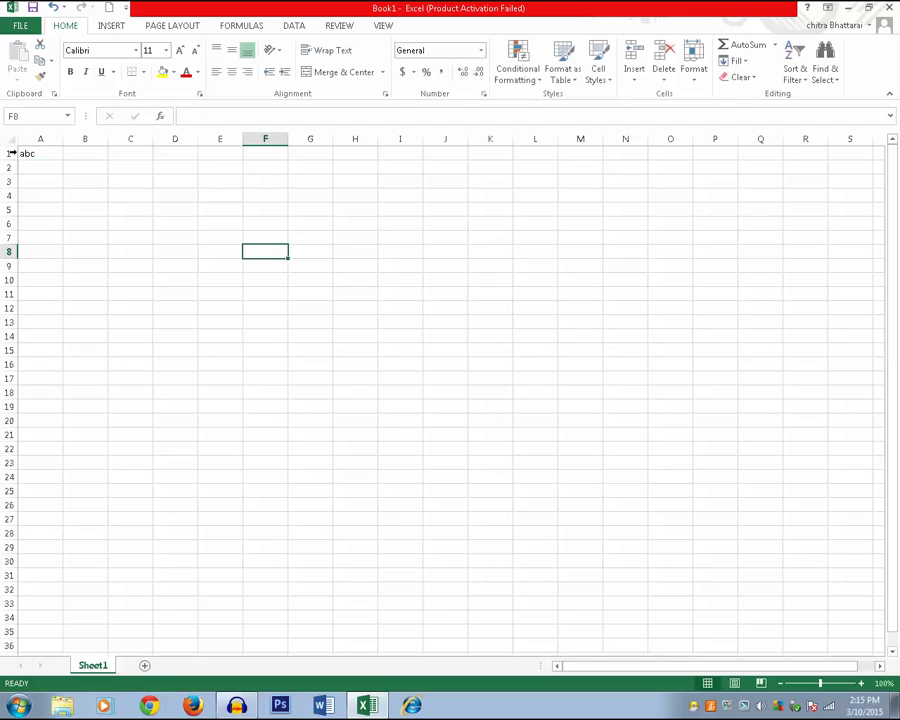
pyautogui.click(40, 154)
pyautogui.moveTo(62, 161); pyautogui.dragTo(285, 368)
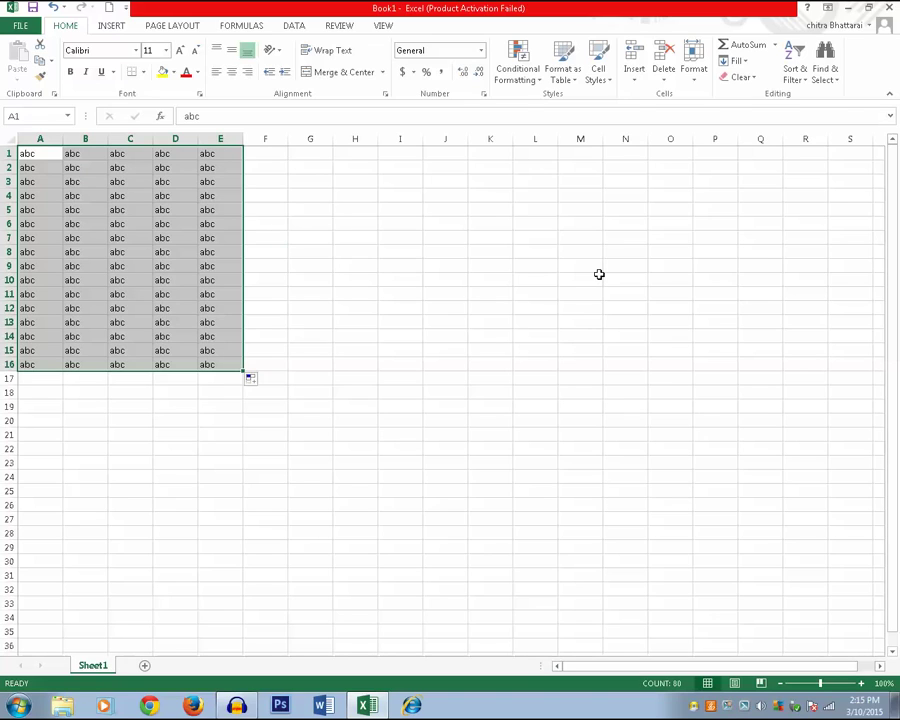
pyautogui.click(452, 293)
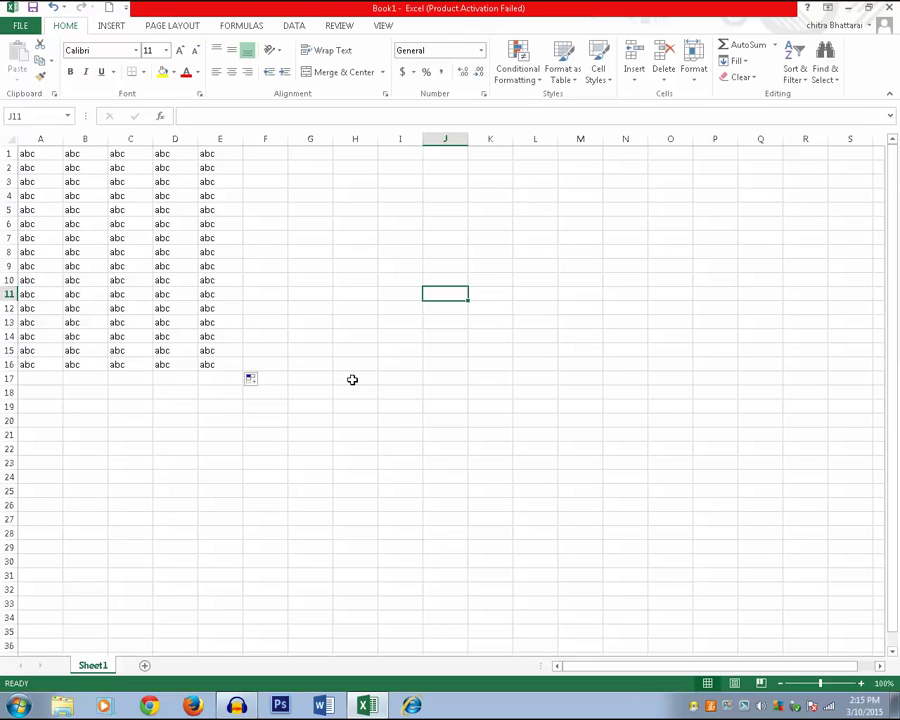
pyautogui.hotkey('ctrl', 'n')
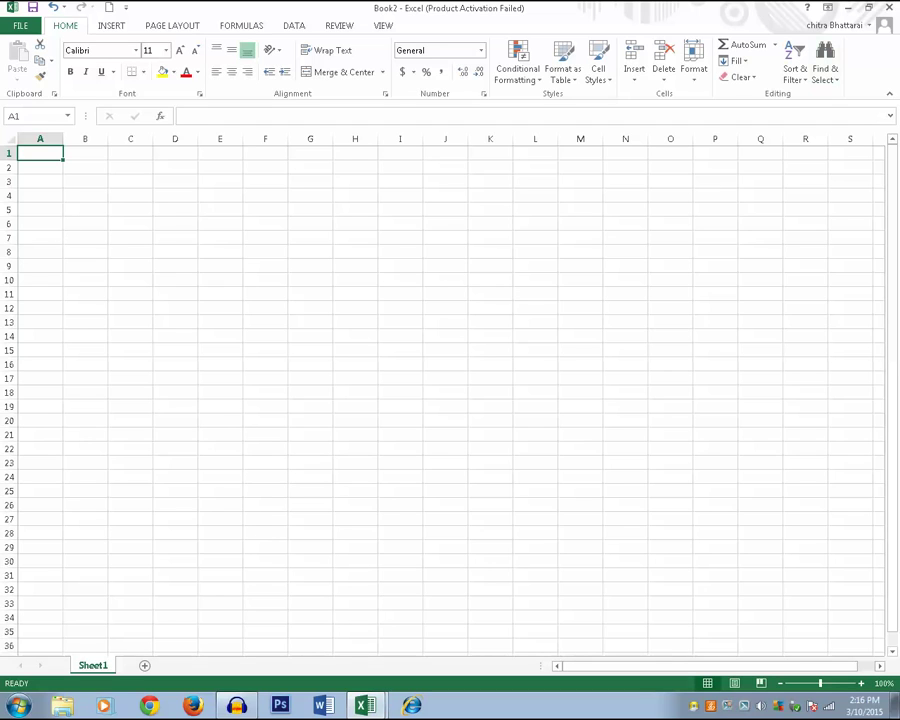
pyautogui.click(20, 25)
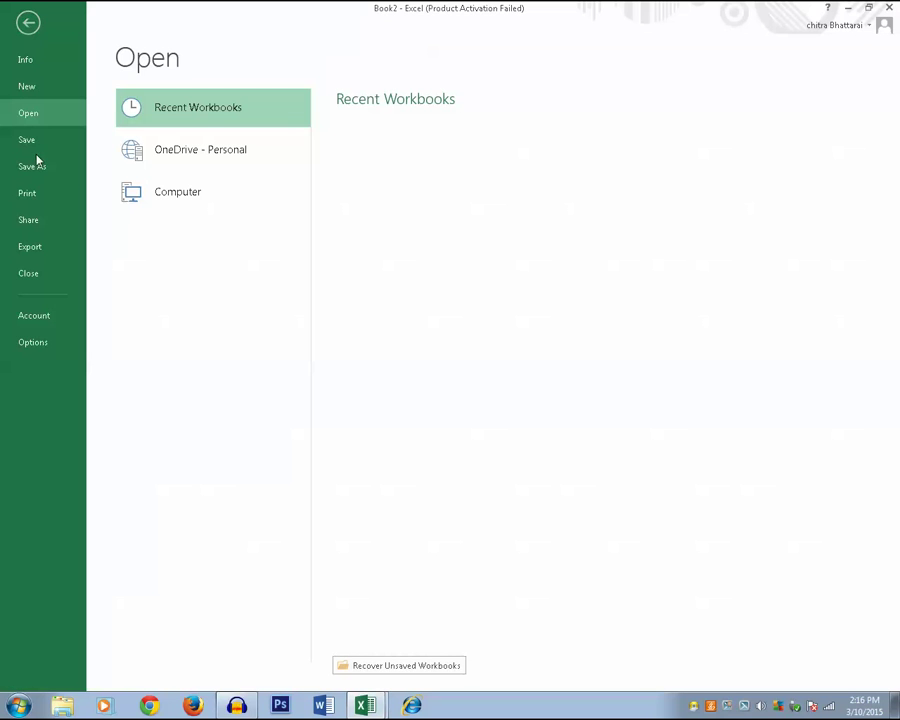
pyautogui.click(37, 277)
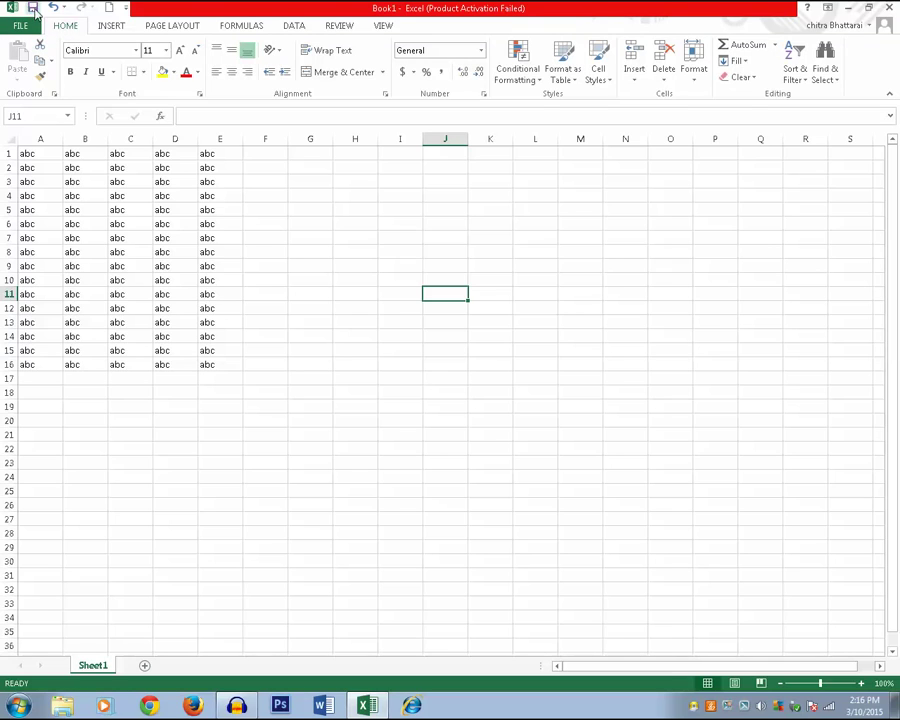
# - Save the abc workbook to the Desktop with the file name 'kundan'
pyautogui.click(34, 10)
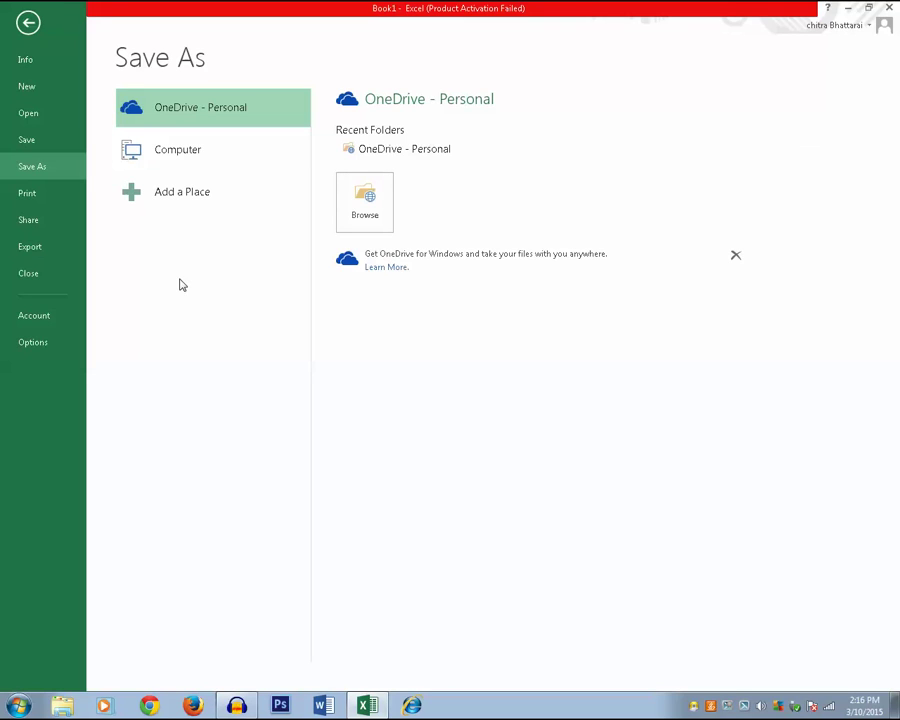
pyautogui.click(167, 150)
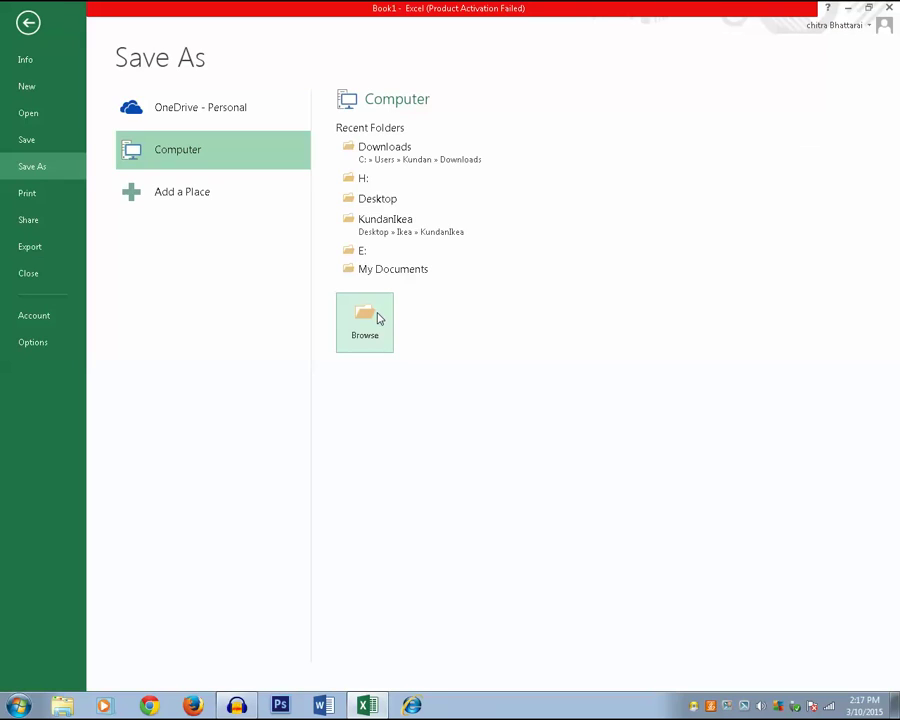
pyautogui.click(375, 325)
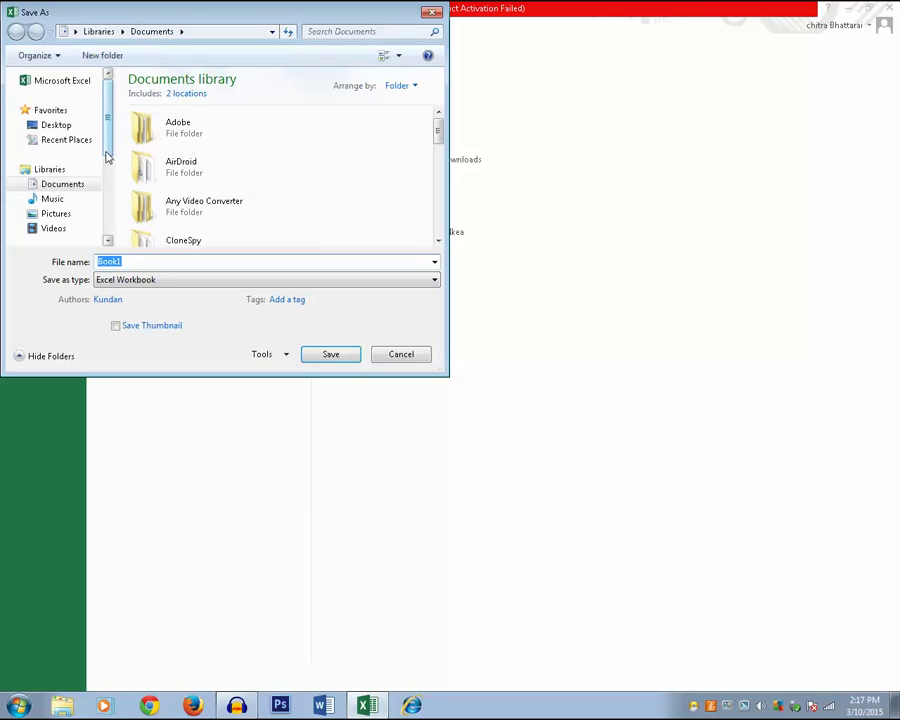
pyautogui.scroll(-3, 80, 130)
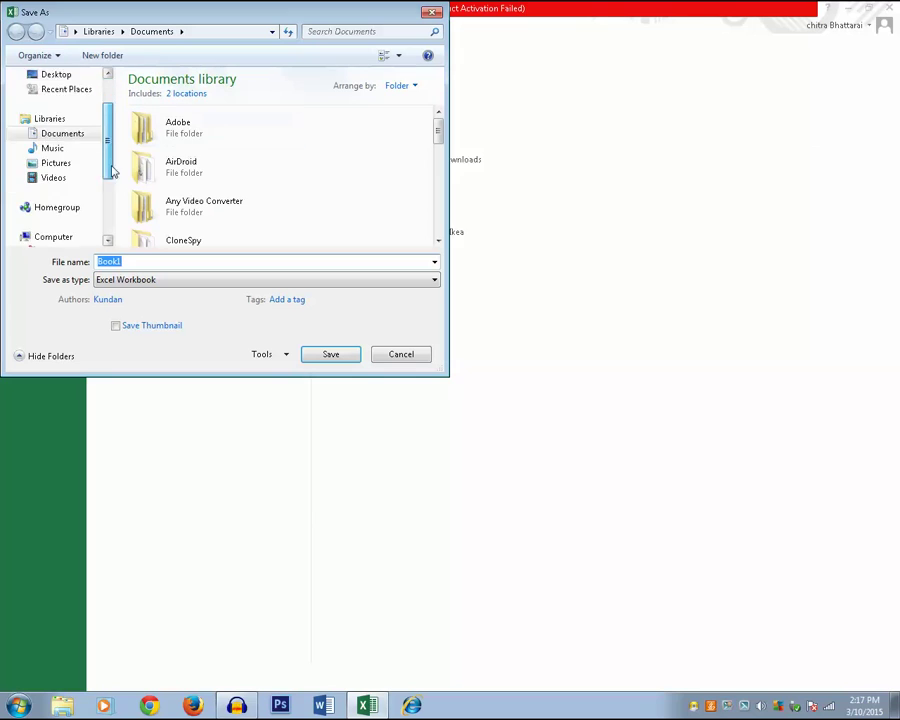
pyautogui.click(86, 180)
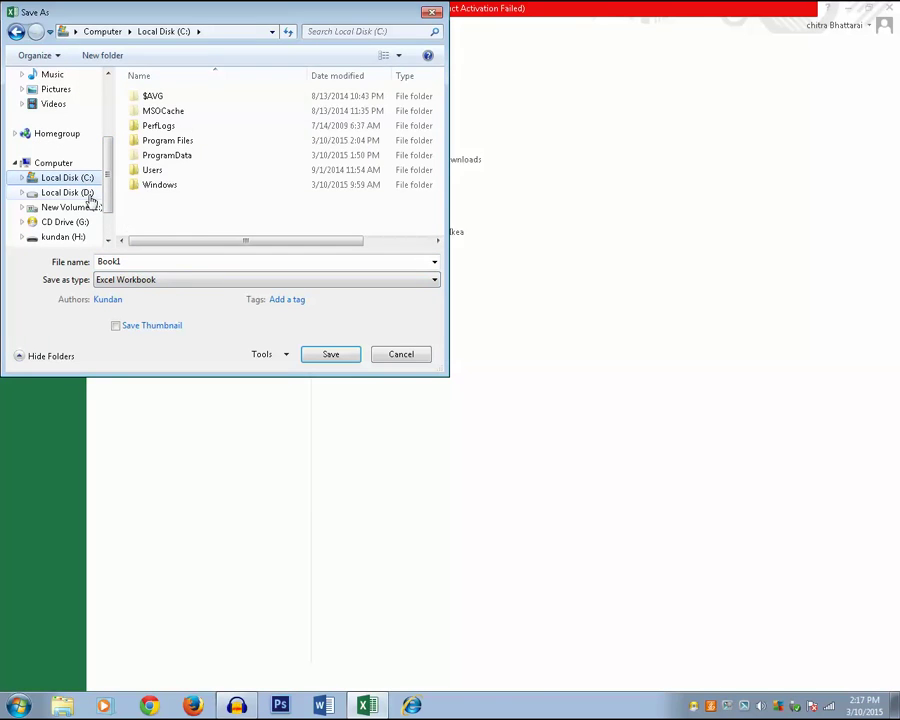
pyautogui.click(84, 193)
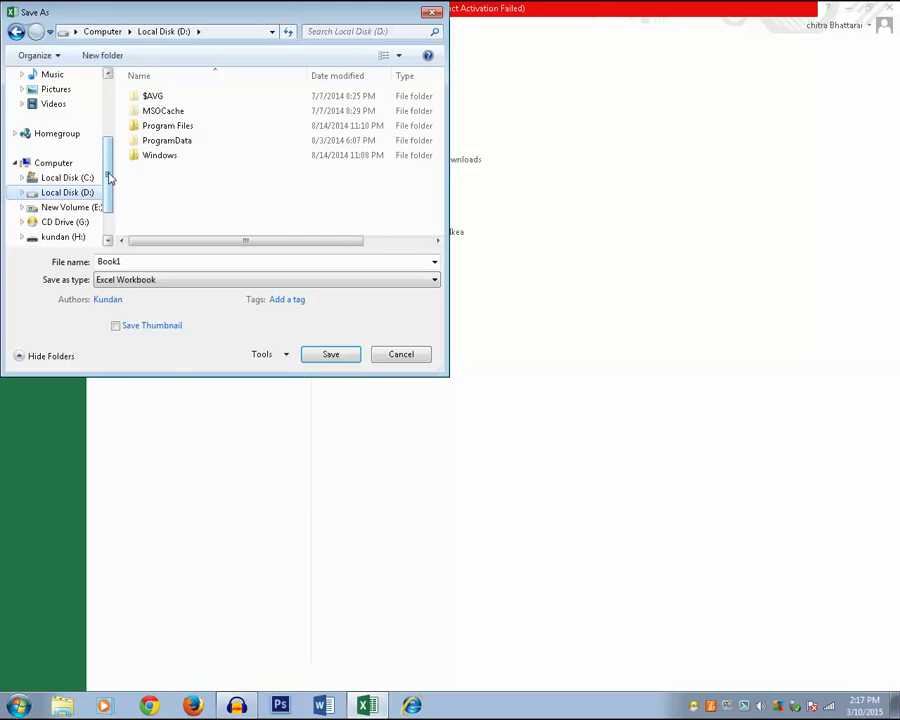
pyautogui.moveTo(108, 178); pyautogui.dragTo(107, 134)
pyautogui.scroll(-1, 62, 88)
pyautogui.click(56, 76)
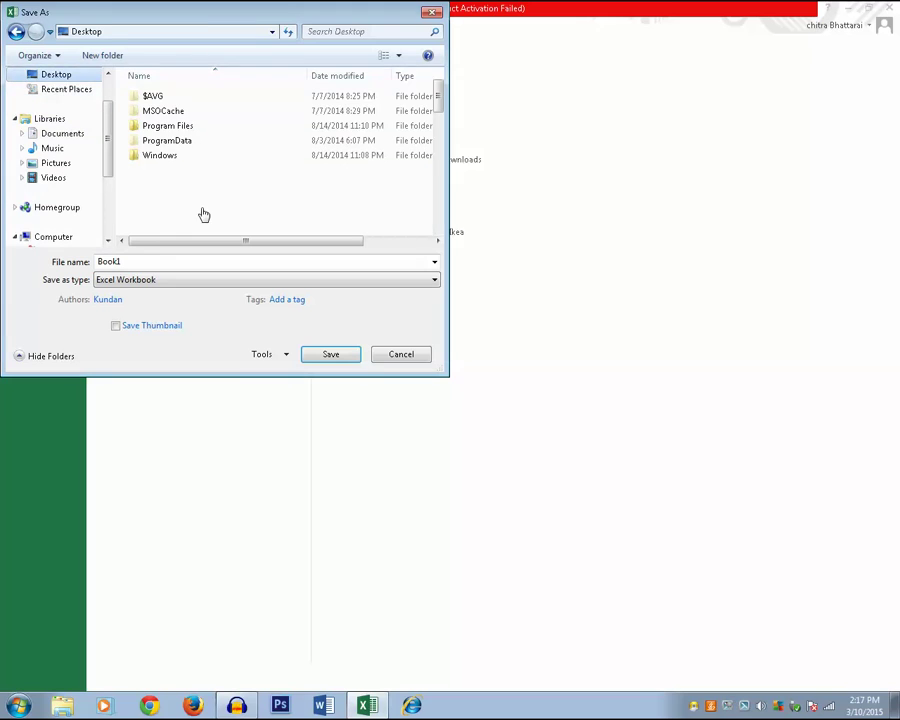
pyautogui.doubleClick(130, 261)
pyautogui.write('kundan')
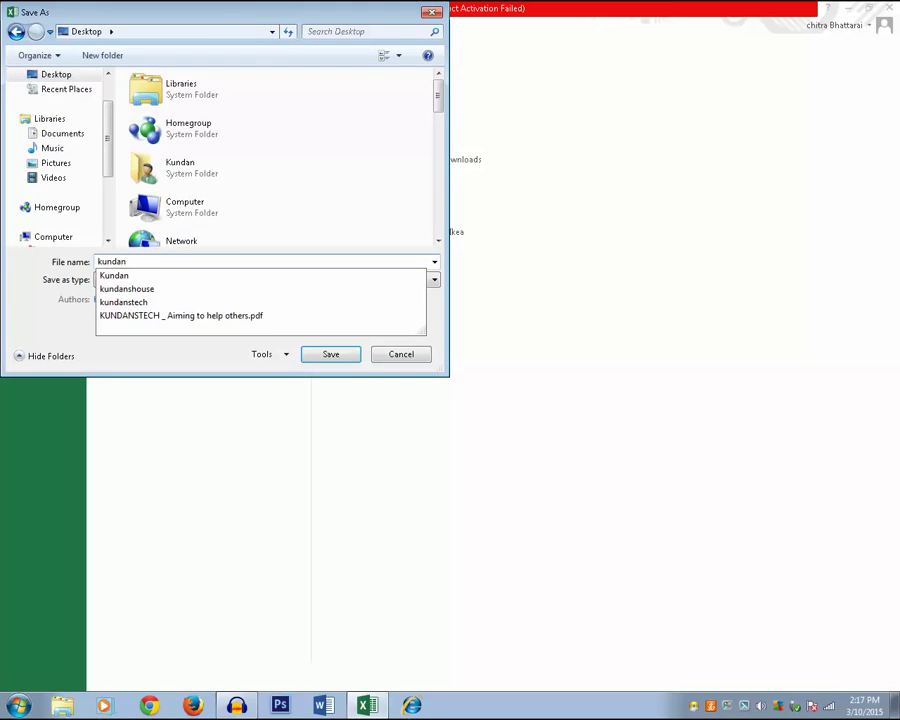
pyautogui.click(334, 358)
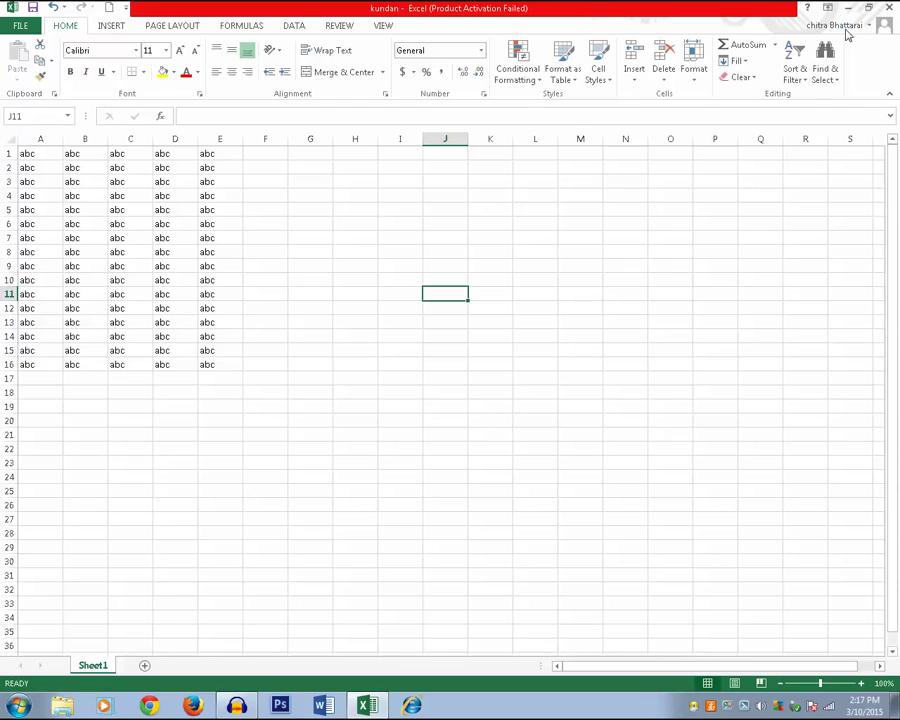
pyautogui.click(852, 9)
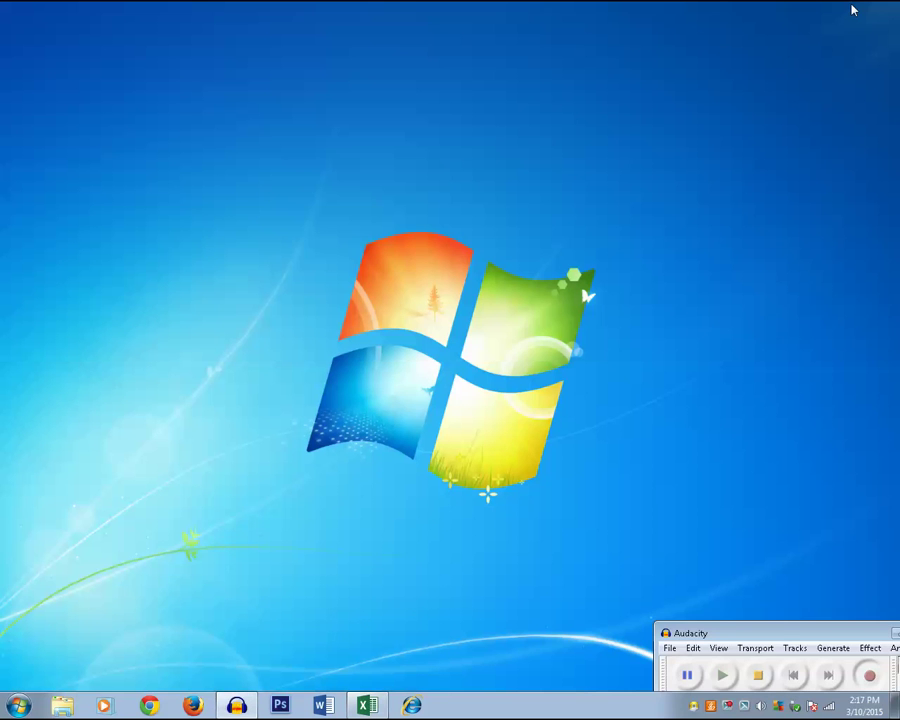
pyautogui.rightClick(637, 179)
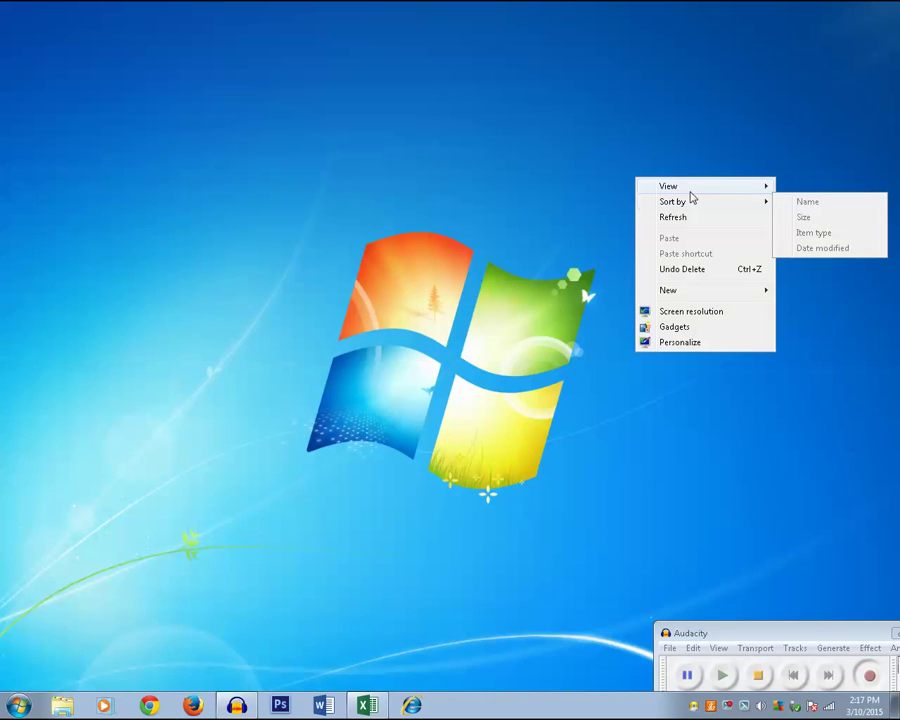
pyautogui.moveTo(714, 190)
pyautogui.click(551, 276)
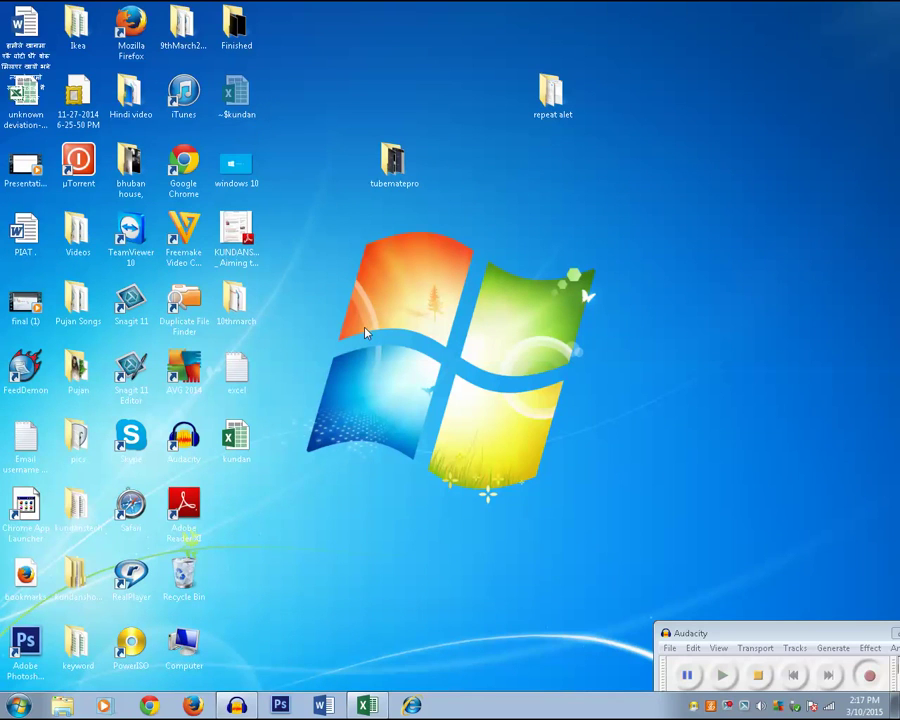
pyautogui.doubleClick(236, 440)
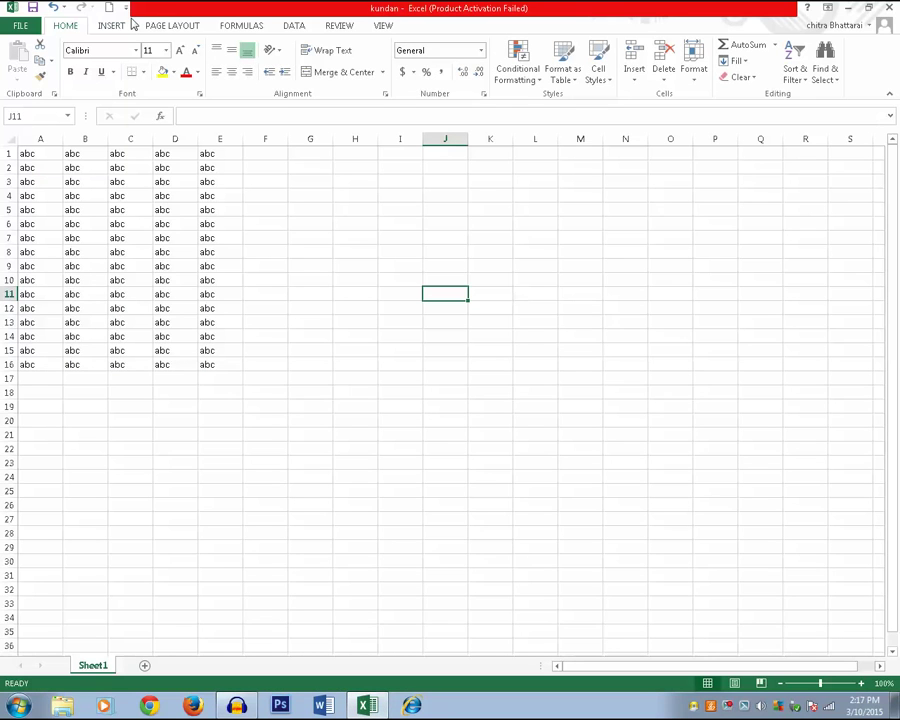
# - Close the kundan workbook and create a new blank workbook
pyautogui.click(25, 28)
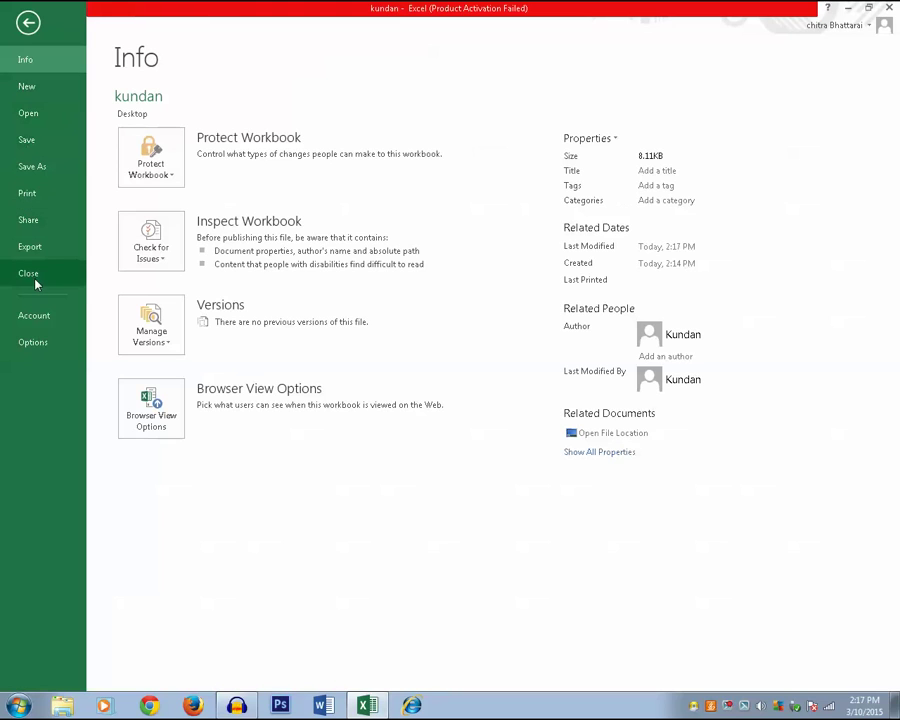
pyautogui.click(34, 280)
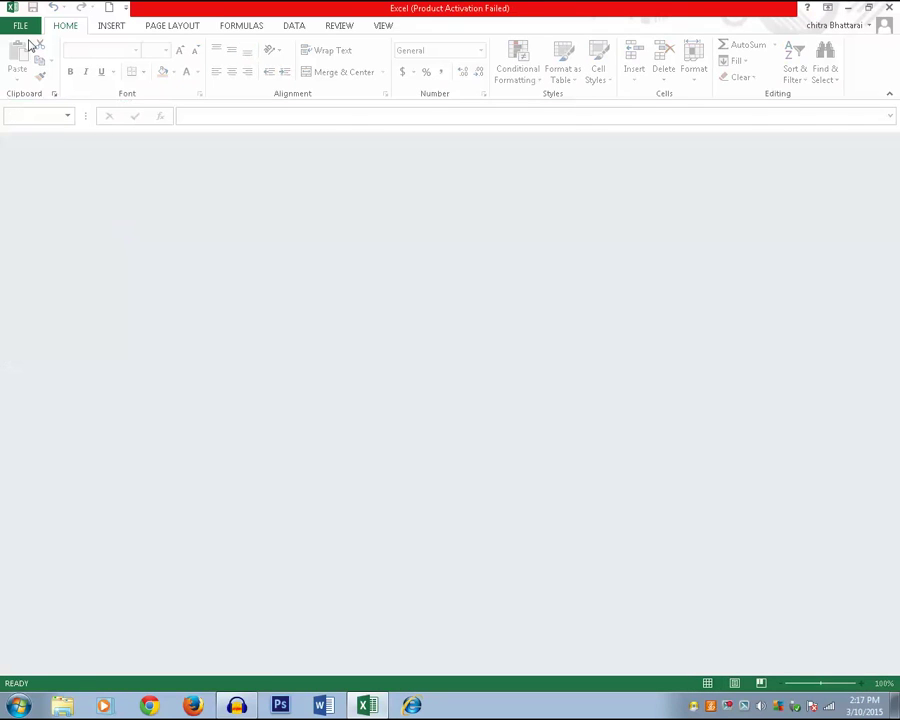
pyautogui.click(22, 28)
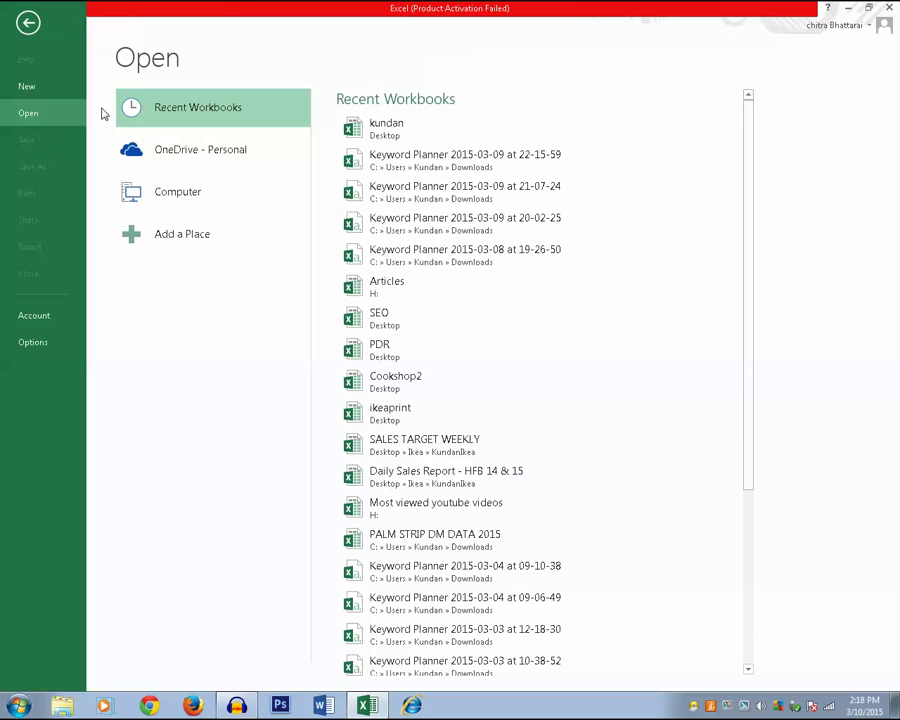
pyautogui.click(32, 86)
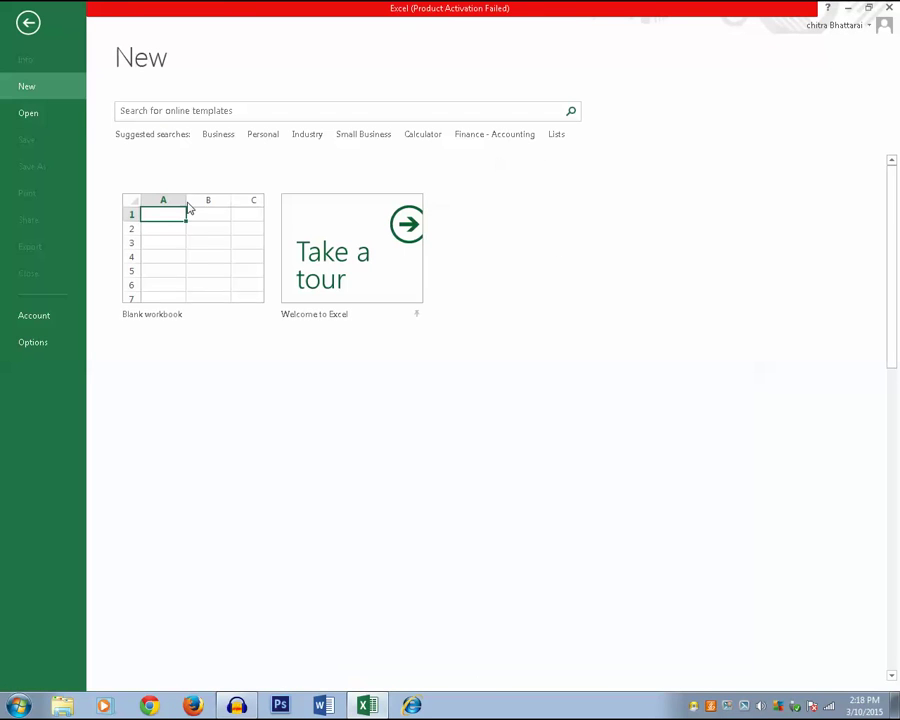
pyautogui.click(186, 221)
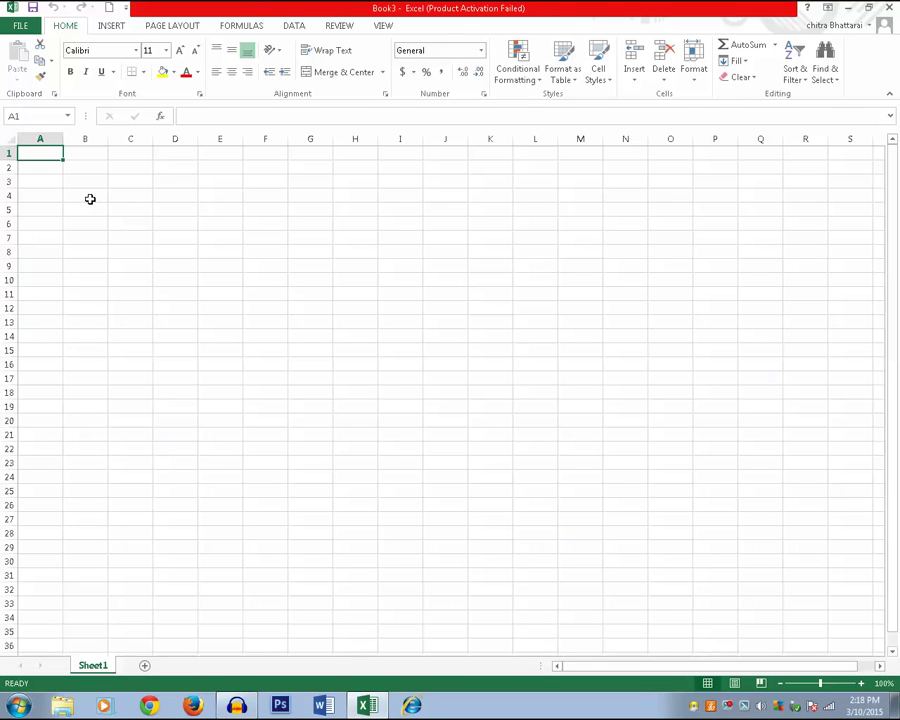
# - Enter abc in A1 and fill it across every cell through G21
pyautogui.write('abc')
pyautogui.click(110, 205)
pyautogui.click(43, 153)
pyautogui.moveTo(62, 160); pyautogui.dragTo(333, 444)
pyautogui.click(441, 391)
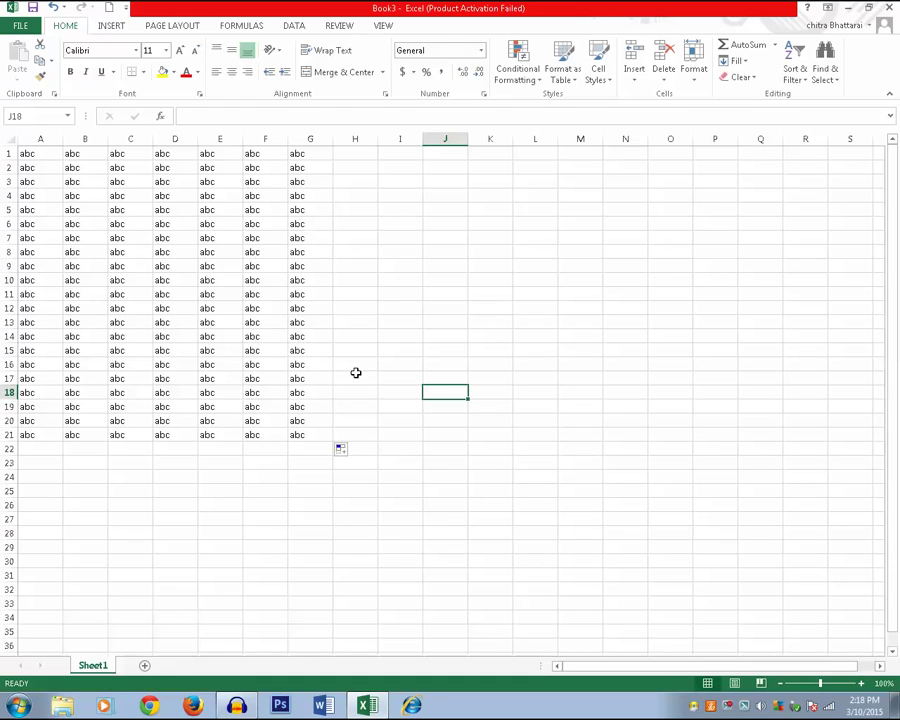
# - Save Book3 as 'kundan' in the root of the removable drive kundan (H:)
pyautogui.click(33, 7)
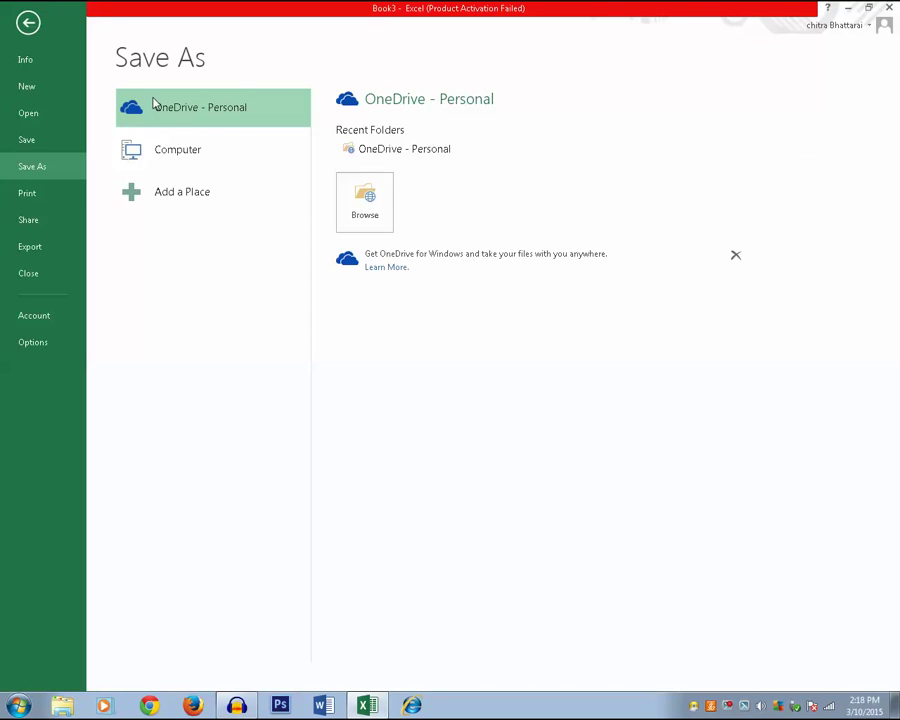
pyautogui.click(177, 153)
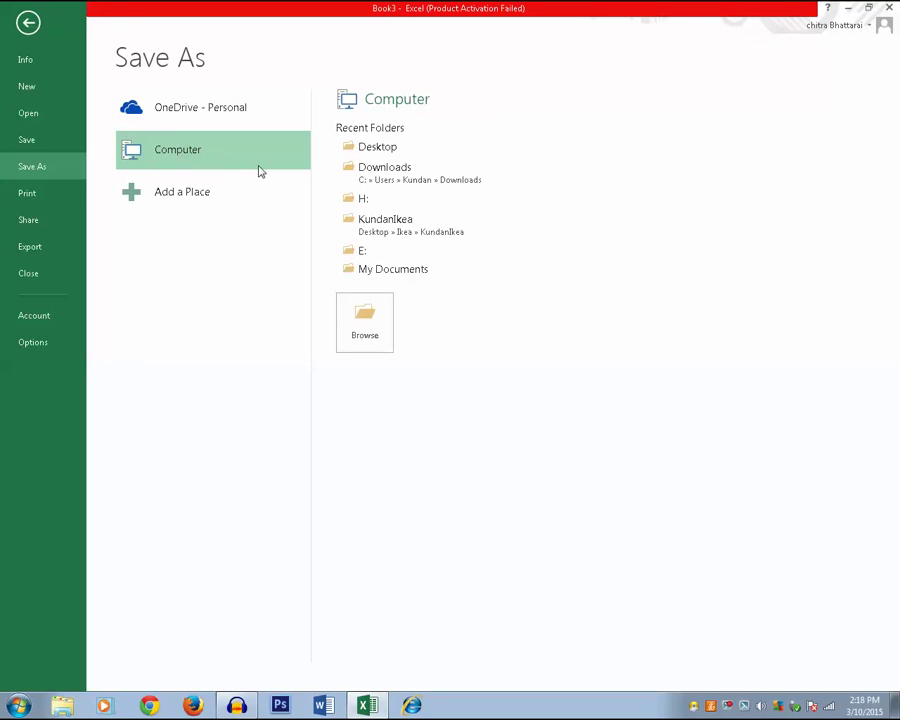
pyautogui.click(365, 335)
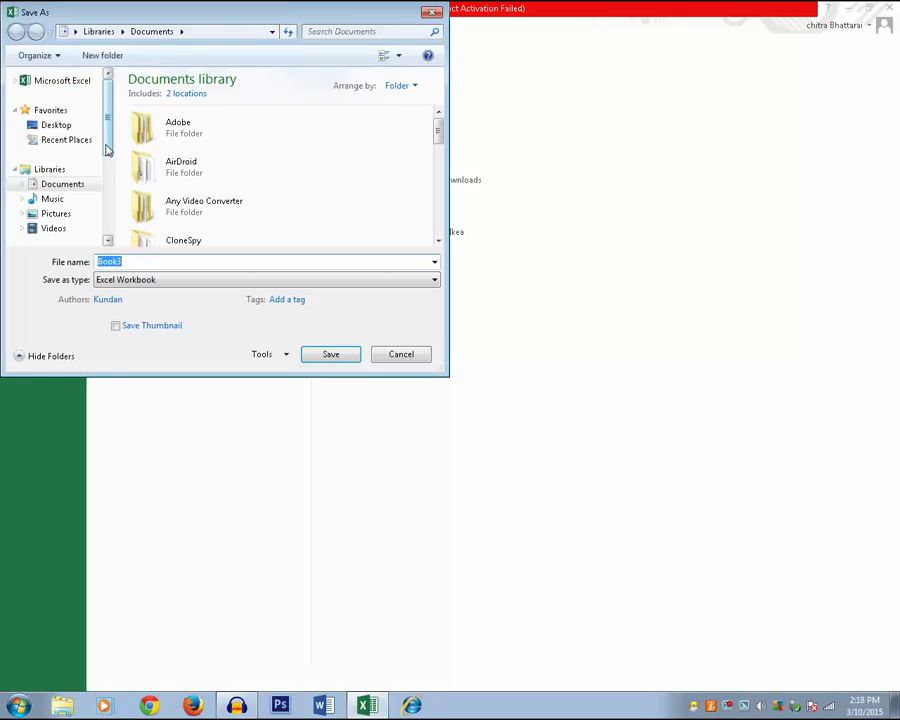
pyautogui.scroll(-1, 107, 148)
pyautogui.click(58, 236)
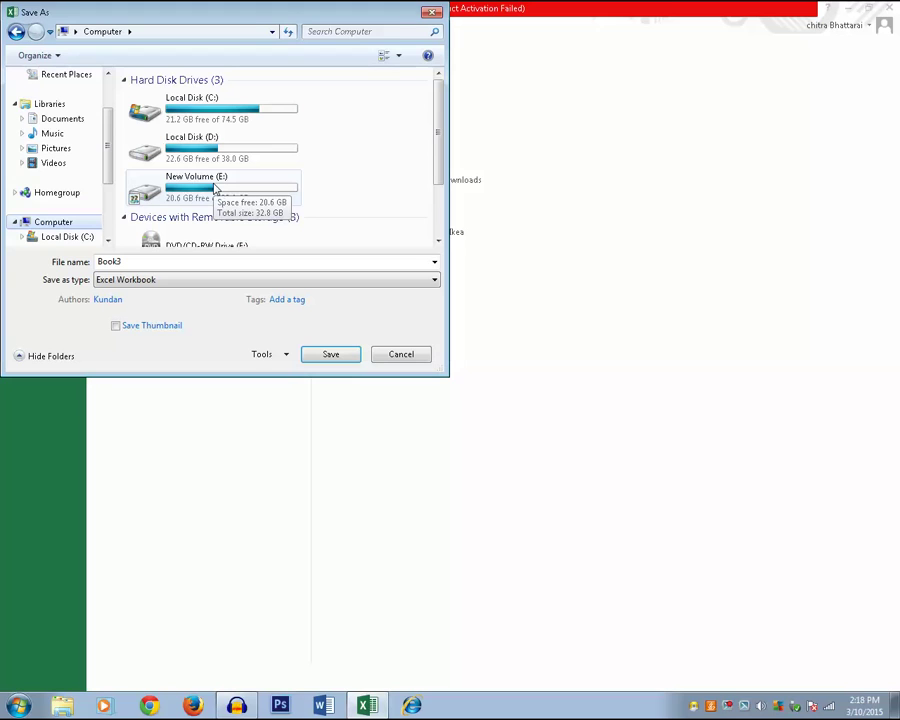
pyautogui.moveTo(440, 148); pyautogui.dragTo(438, 217)
pyautogui.click(230, 233)
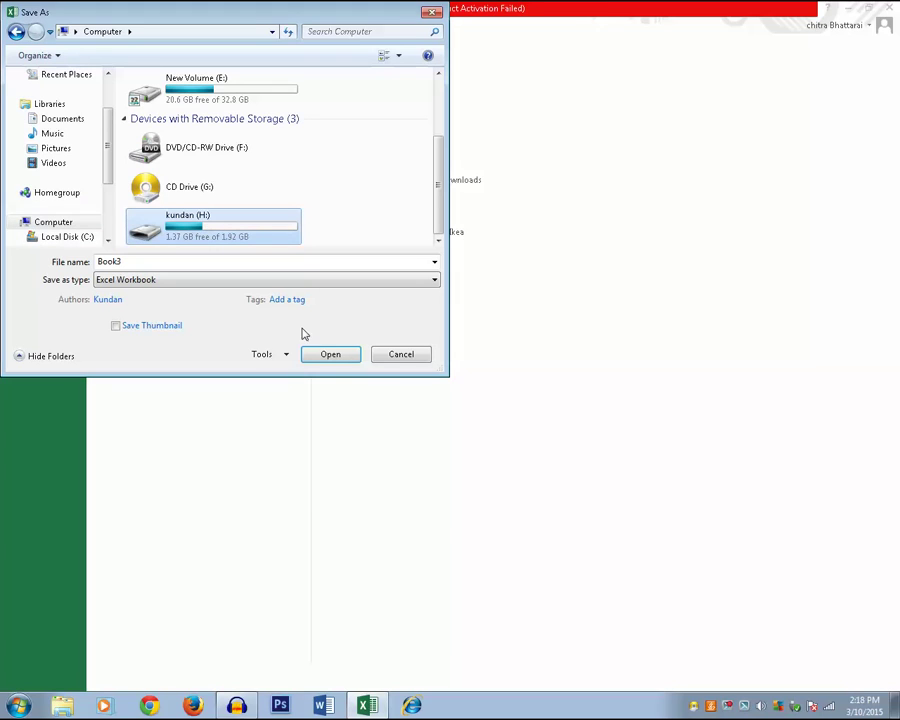
pyautogui.doubleClick(213, 234)
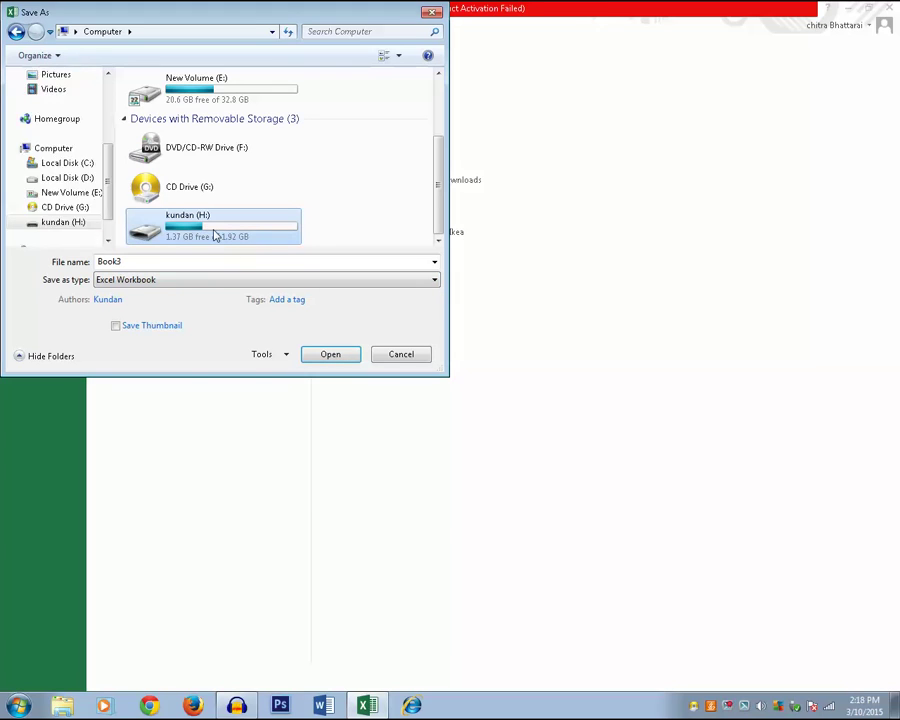
pyautogui.click(127, 263)
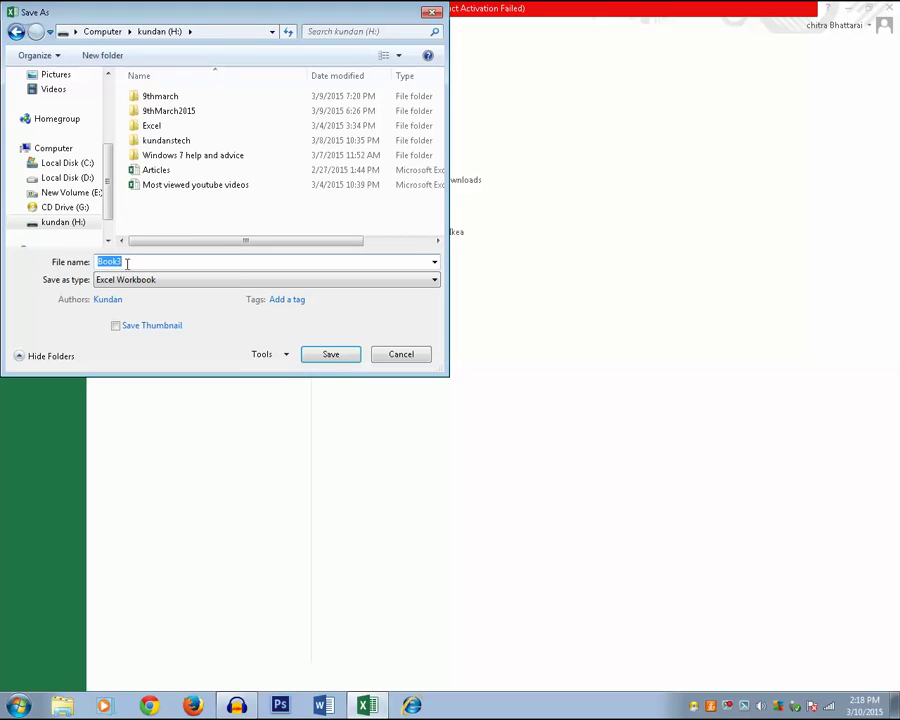
pyautogui.write('kunda')
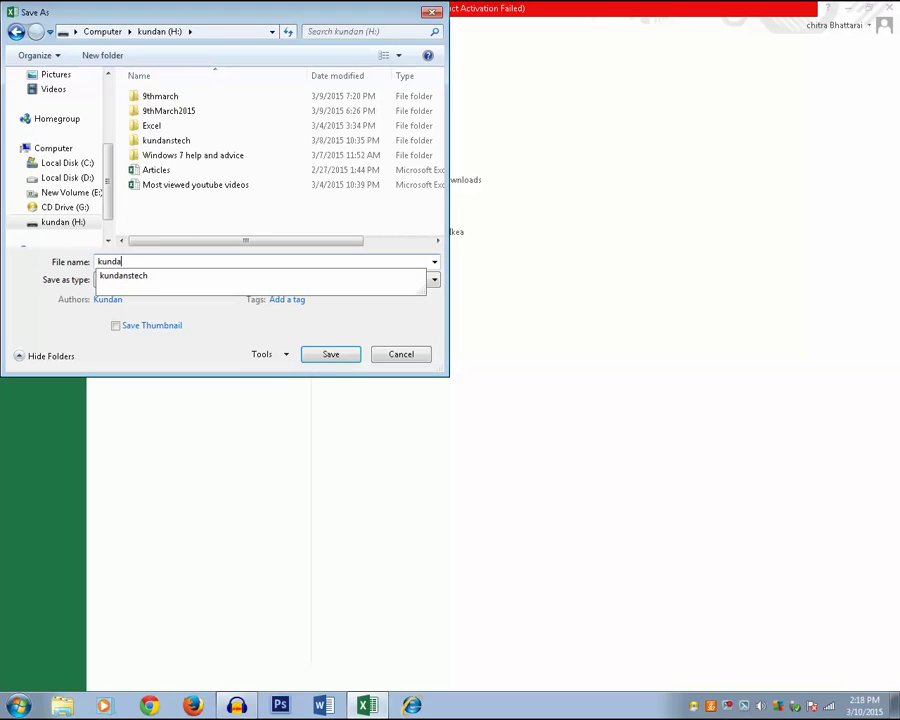
pyautogui.write('n')
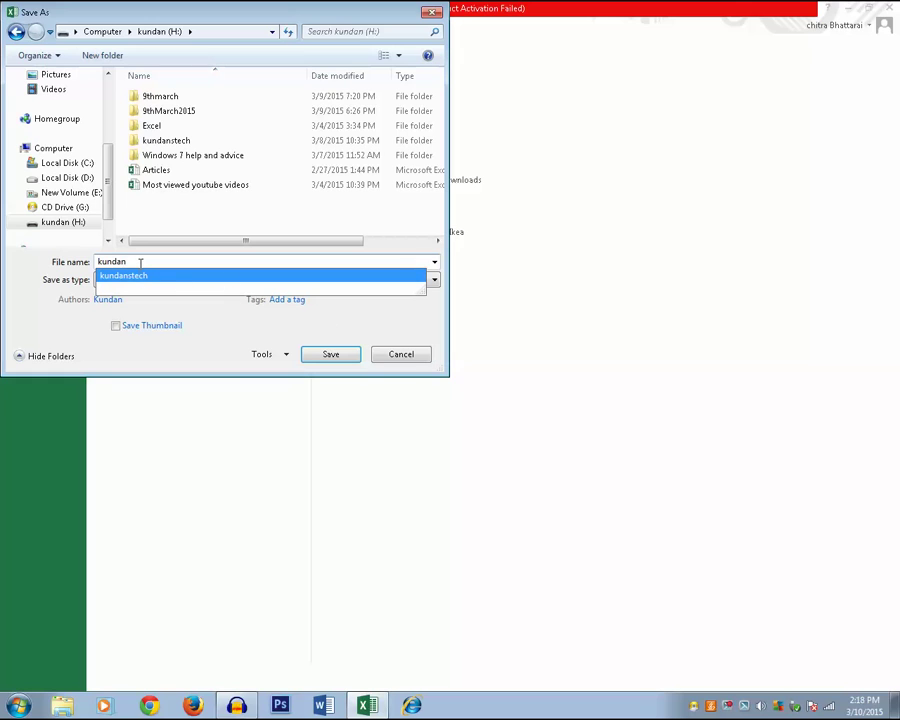
pyautogui.click(326, 354)
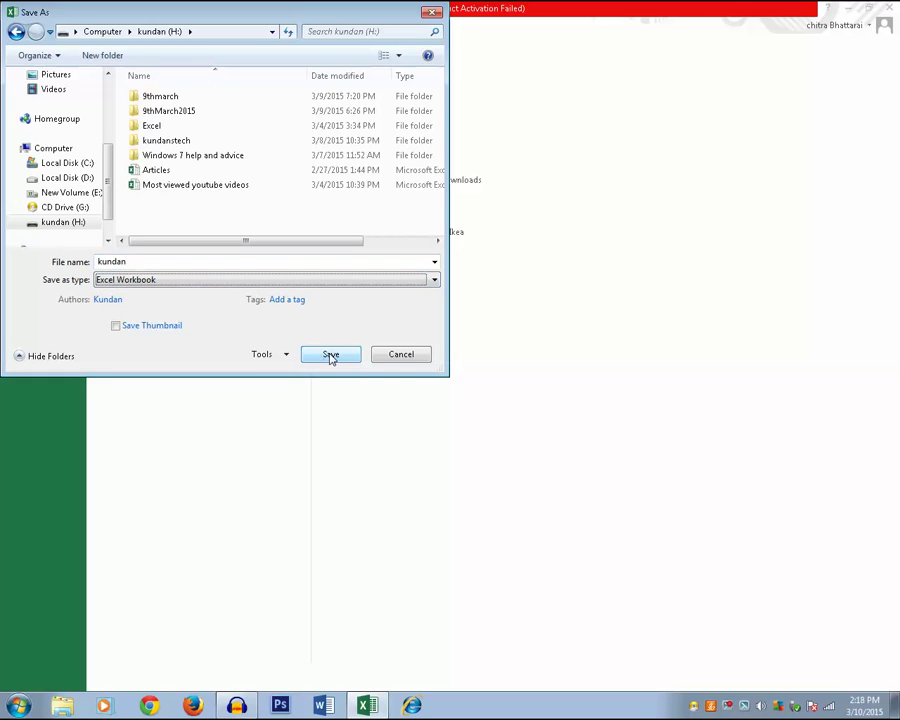
pyautogui.click(331, 356)
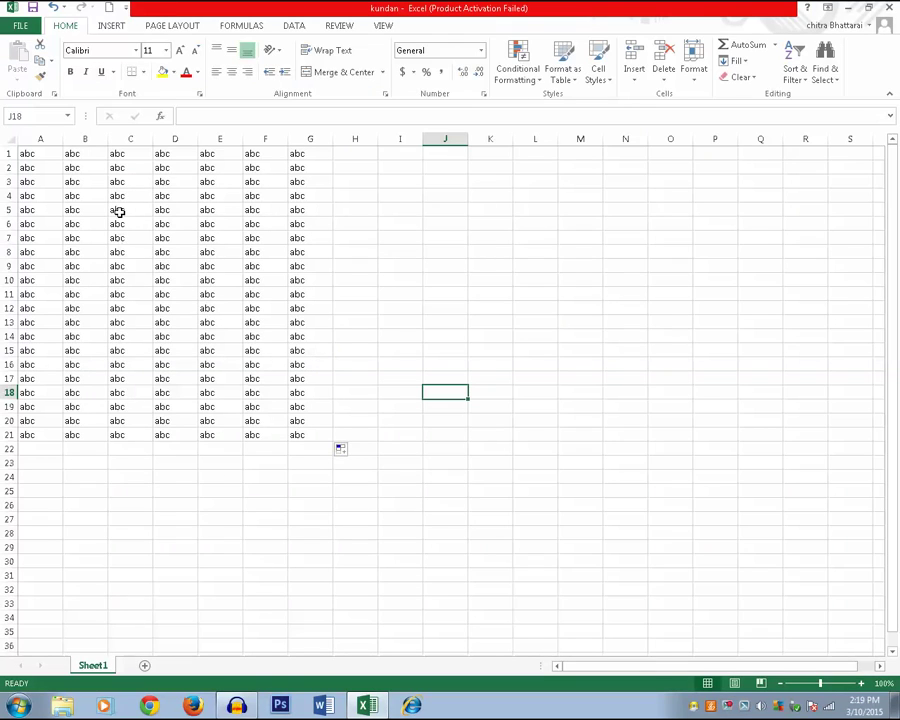
# - Open new workbook Book4 with Ctrl+N and fill anc across A1:H18
pyautogui.hotkey('ctrl', 'n')
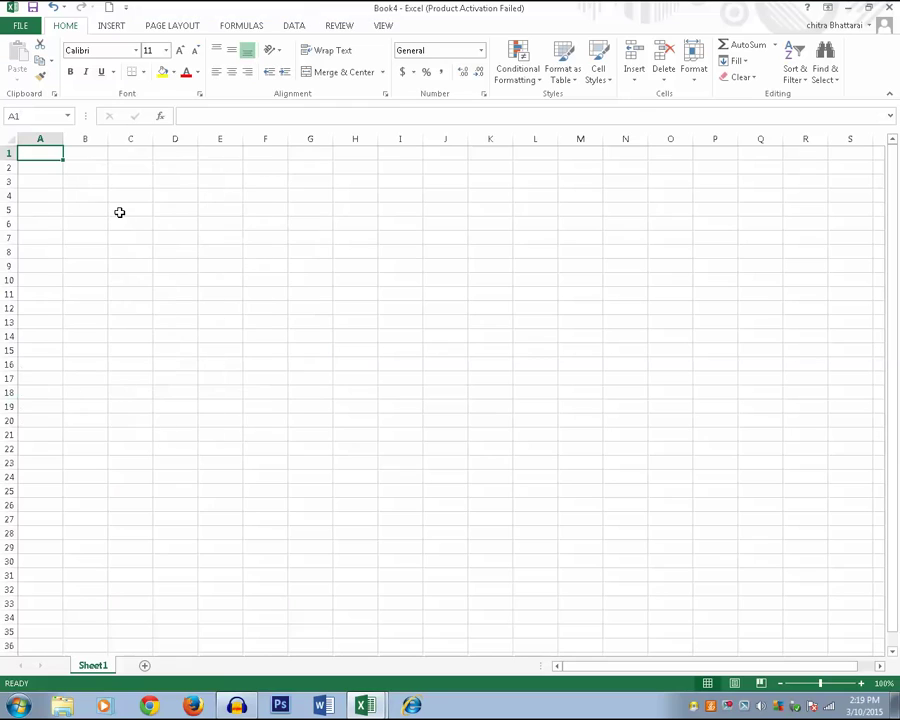
pyautogui.write('anc')
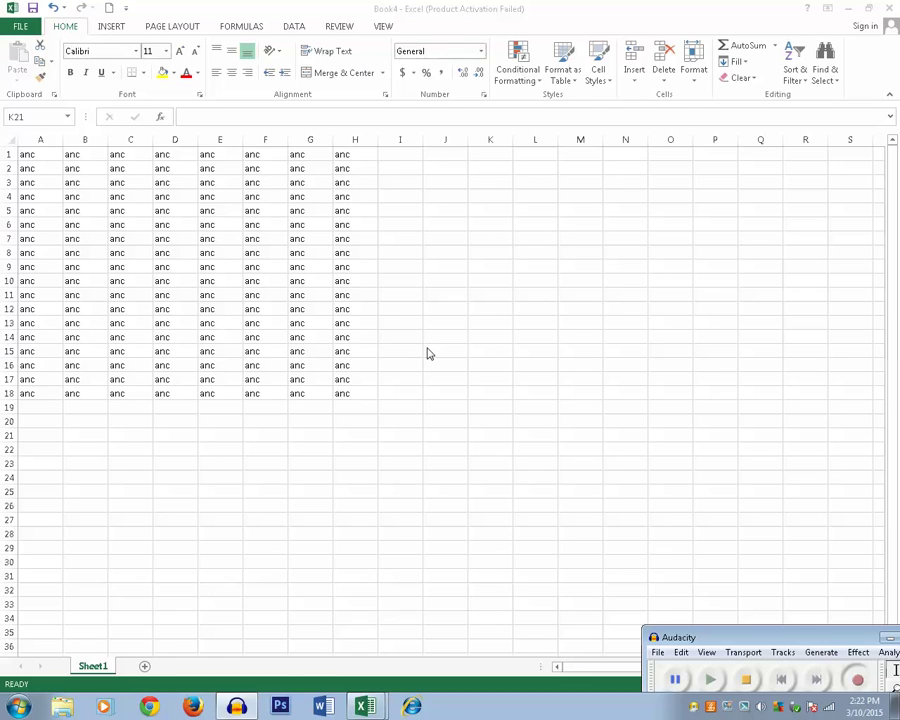
pyautogui.click(35, 14)
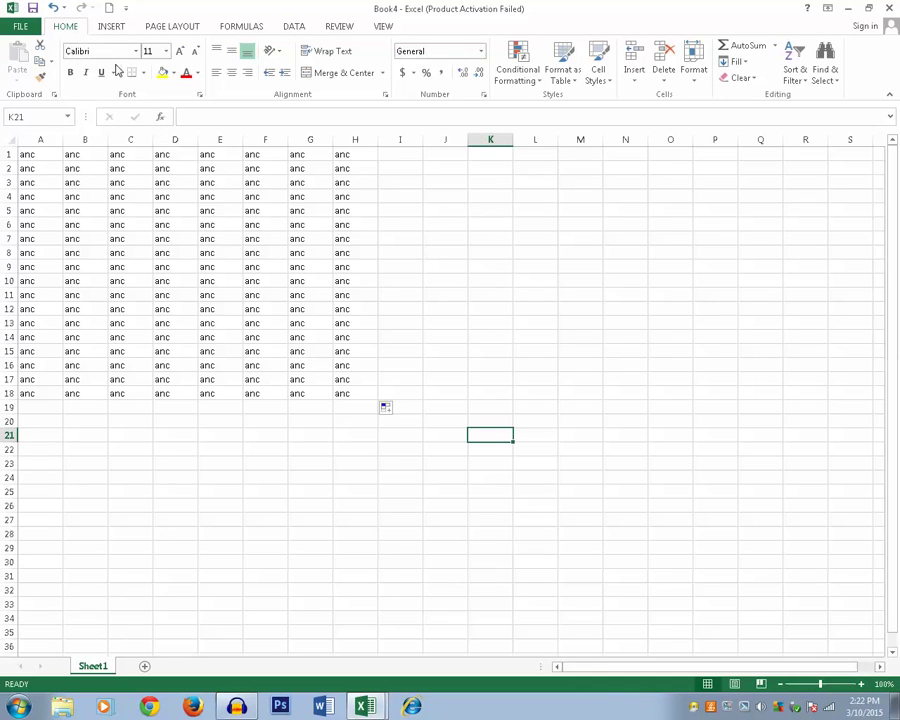
# - From Save As, sign in to OneDrive with the account e-mail and password
pyautogui.hotkey('ctrl', 's')
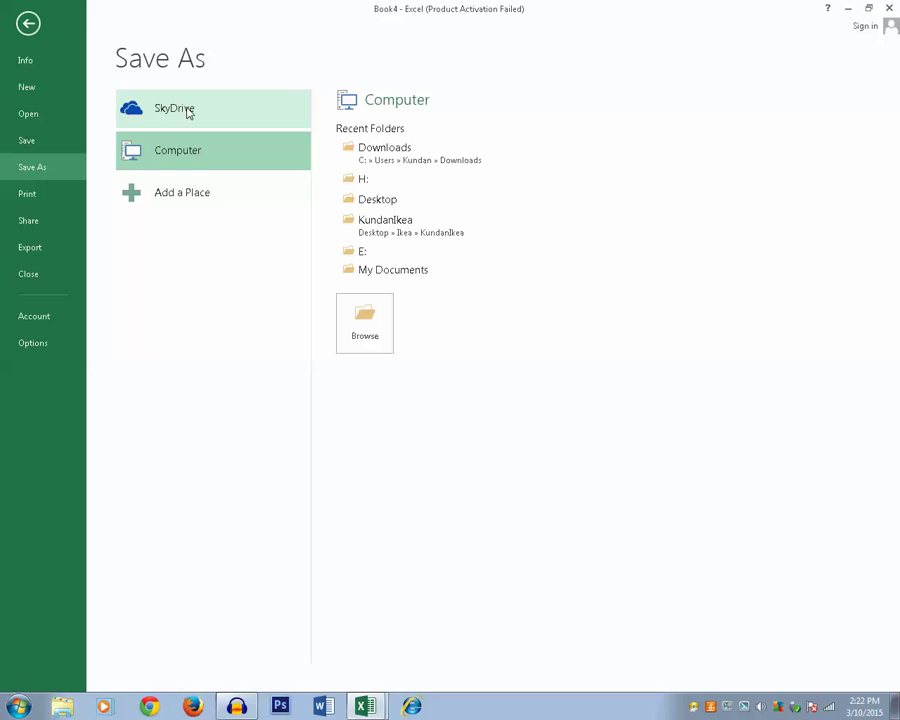
pyautogui.click(166, 111)
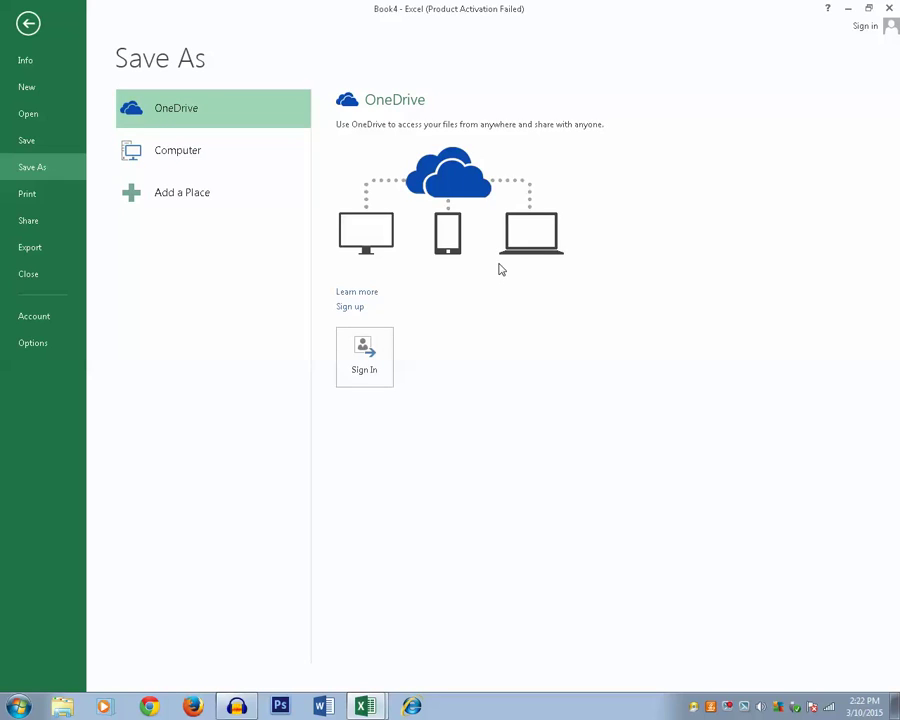
pyautogui.click(372, 354)
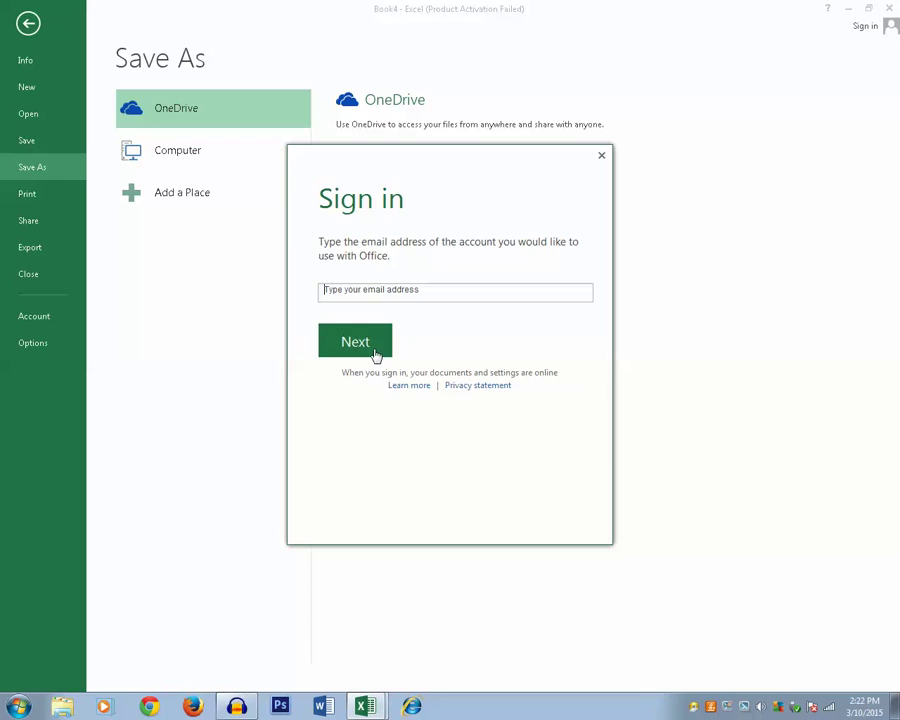
pyautogui.click(376, 349)
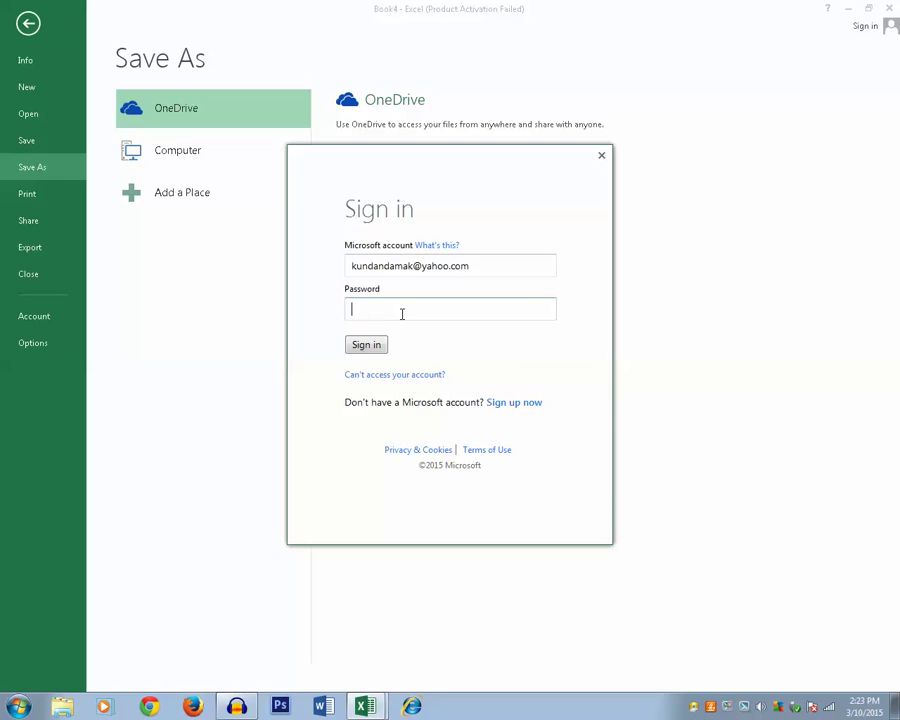
pyautogui.write('••••••••••')
pyautogui.click(368, 345)
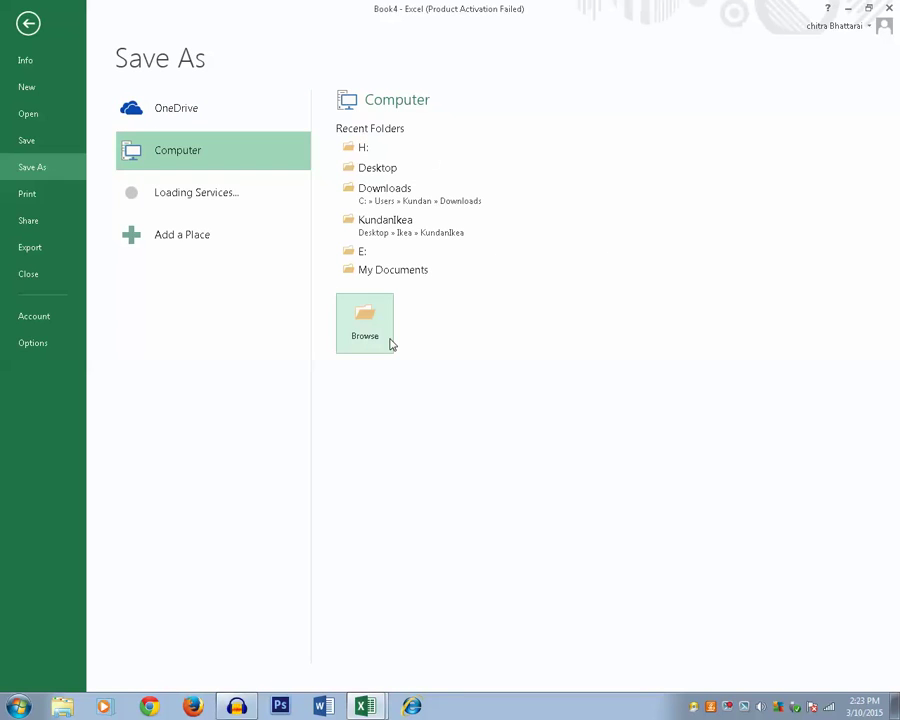
# - Create a folder named 'Excel tutorial' in the OneDrive save location and open it
pyautogui.click(368, 214)
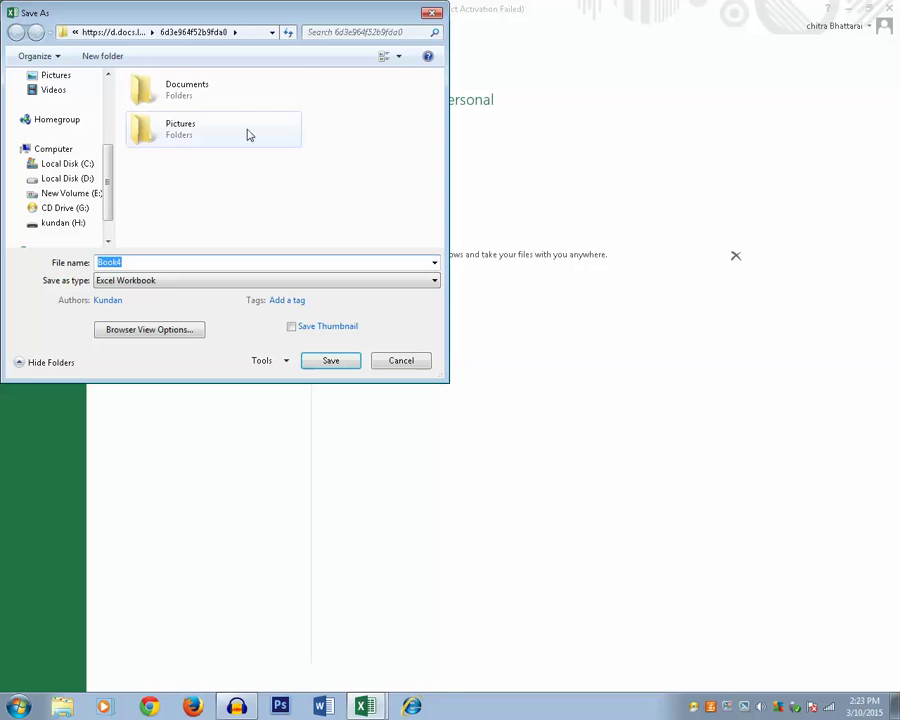
pyautogui.rightClick(176, 202)
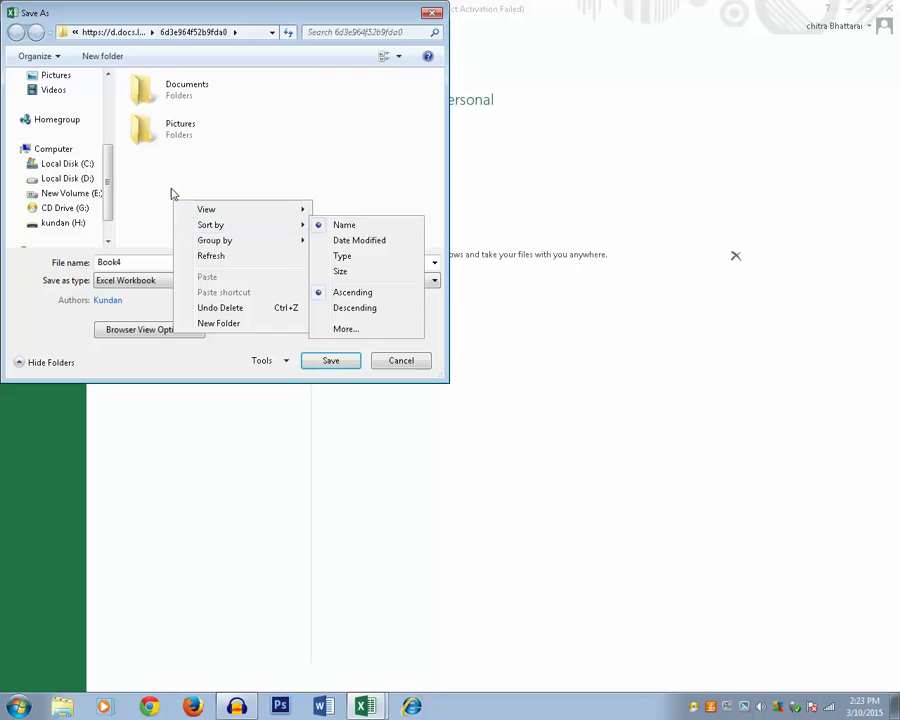
pyautogui.rightClick(157, 171)
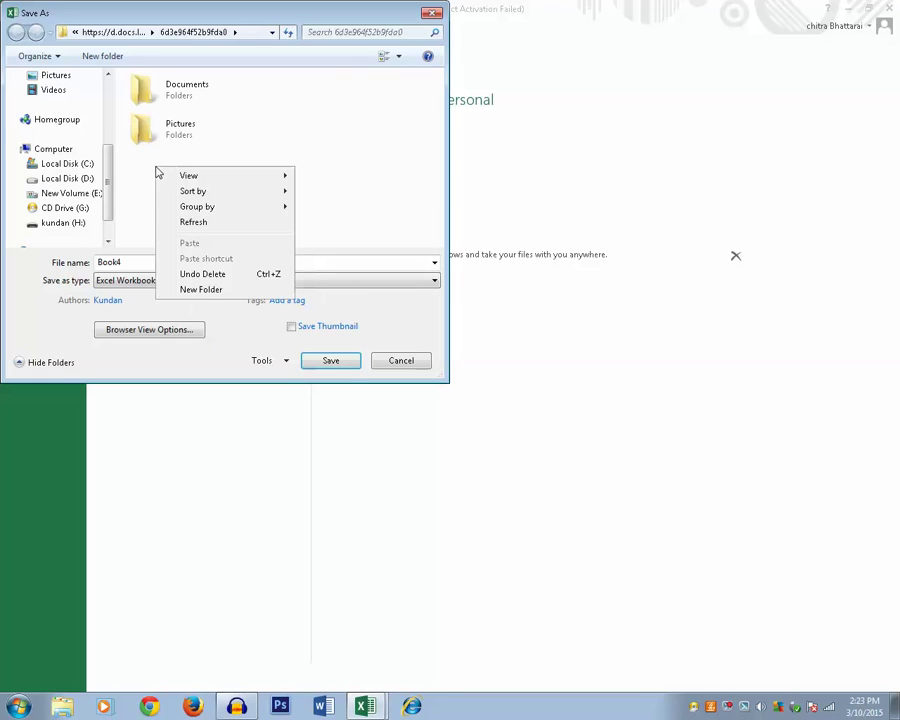
pyautogui.click(210, 290)
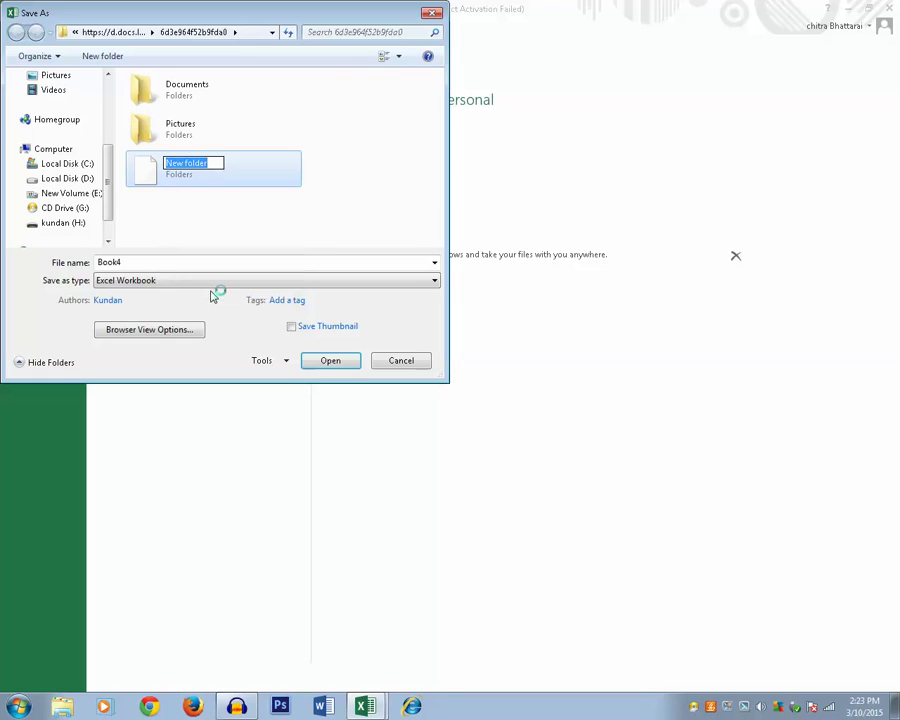
pyautogui.write('Excel ')
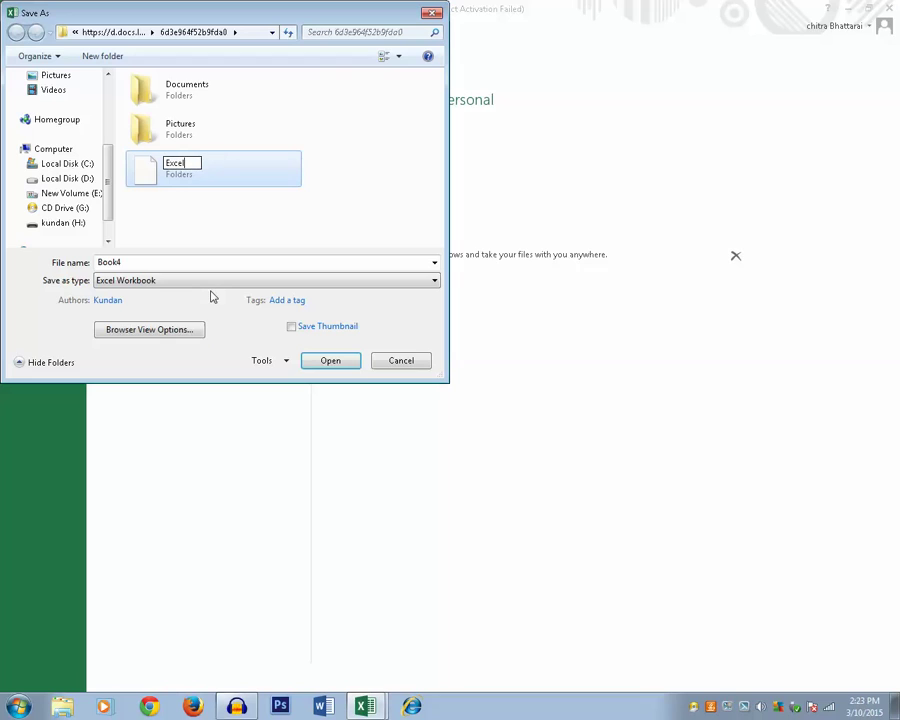
pyautogui.write('tutorial')
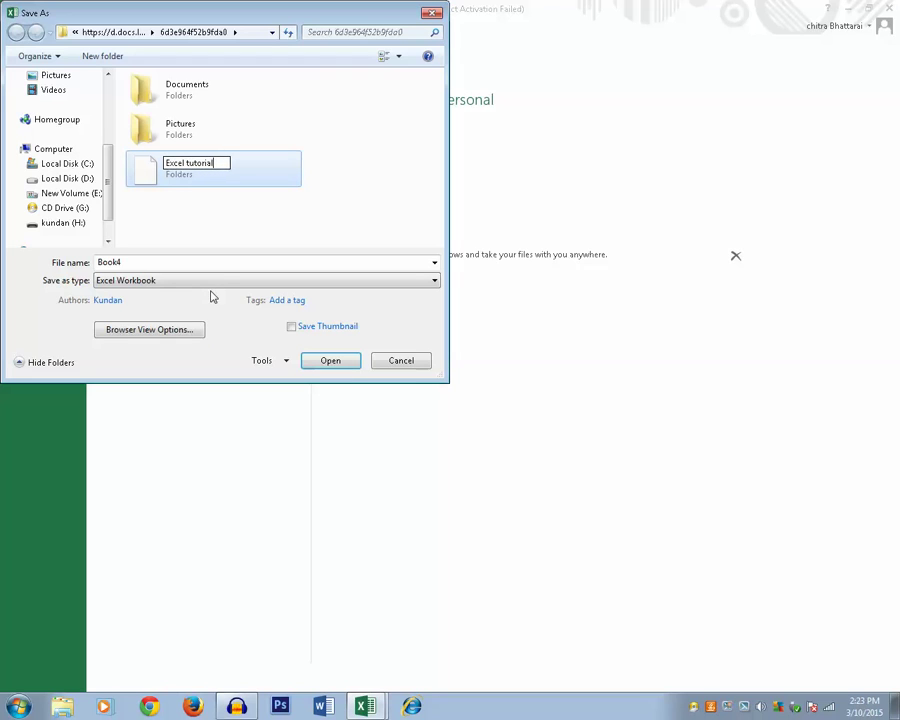
pyautogui.click(266, 222)
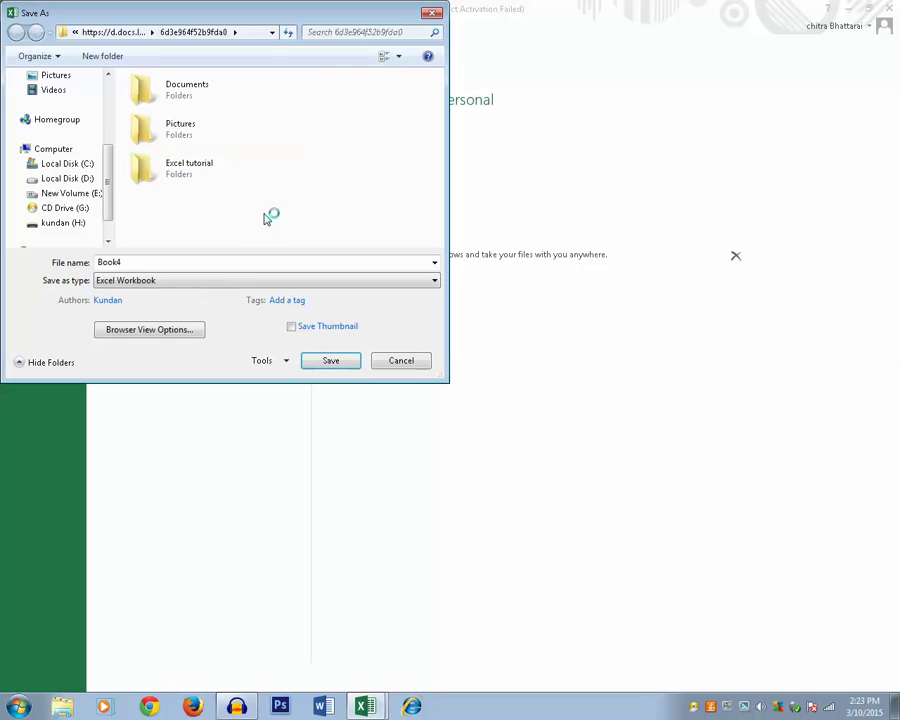
pyautogui.click(155, 175)
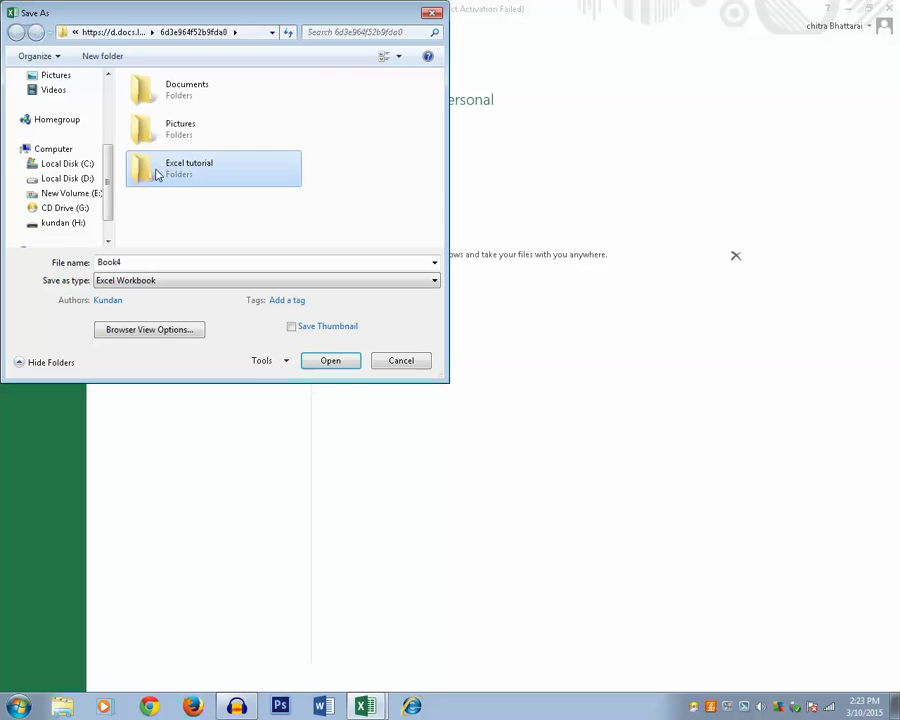
pyautogui.doubleClick(155, 175)
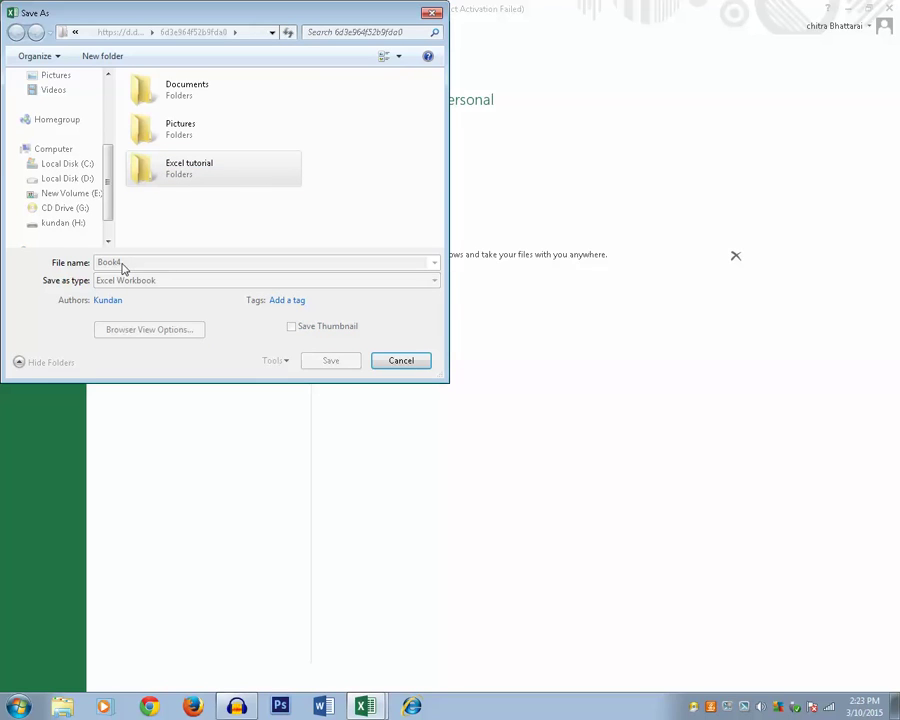
# - Try saving as 'kundan', dismiss the duplicate-name warning, then save as 'kundan123'
pyautogui.doubleClick(166, 263)
pyautogui.write('kundan')
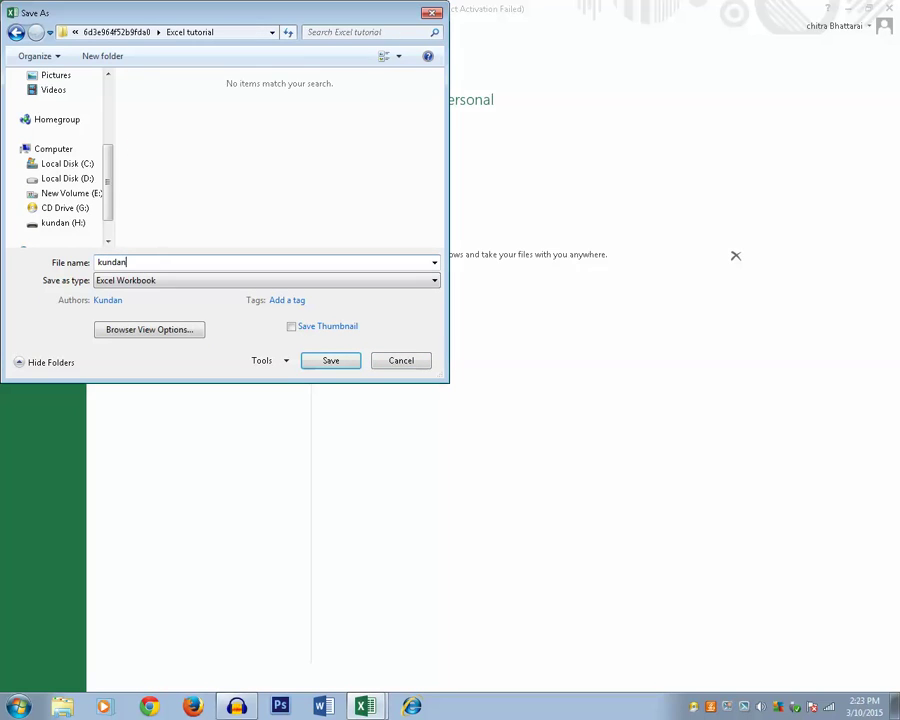
pyautogui.click(331, 366)
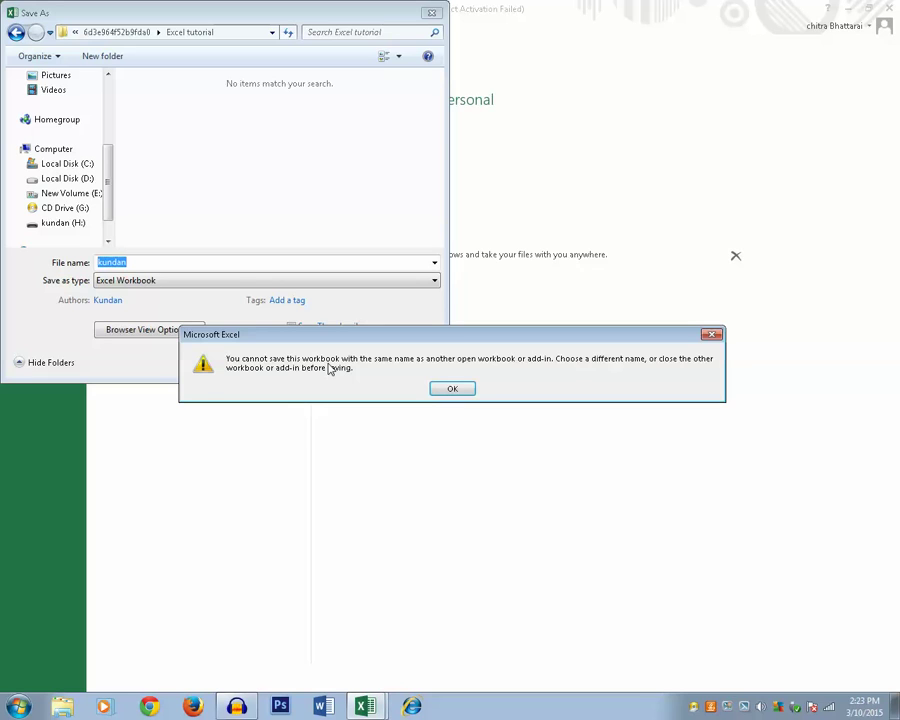
pyautogui.click(452, 389)
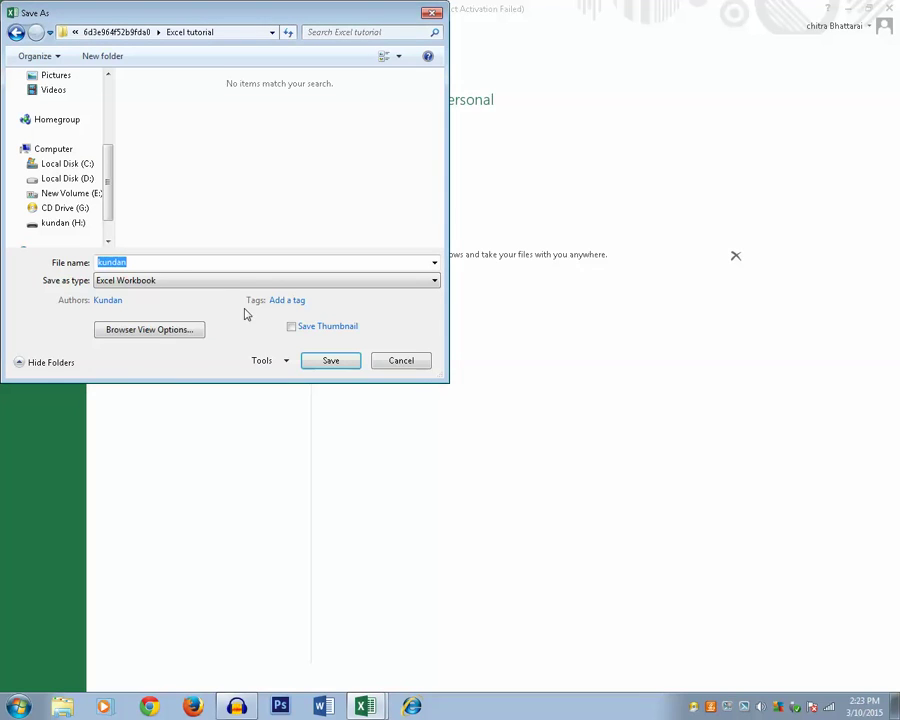
pyautogui.click(178, 263)
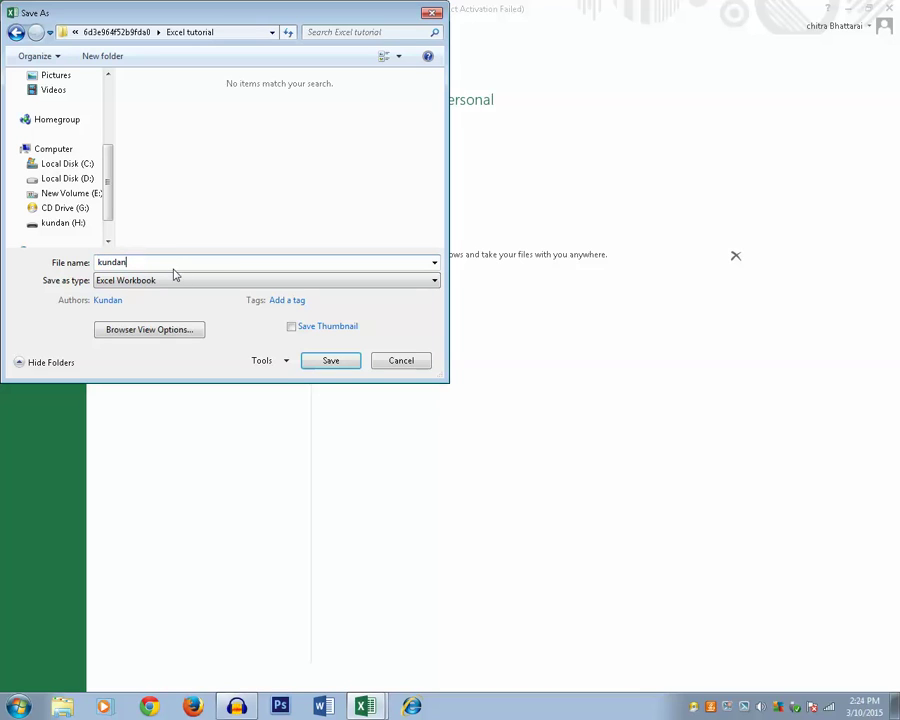
pyautogui.write('1')
pyautogui.click(353, 366)
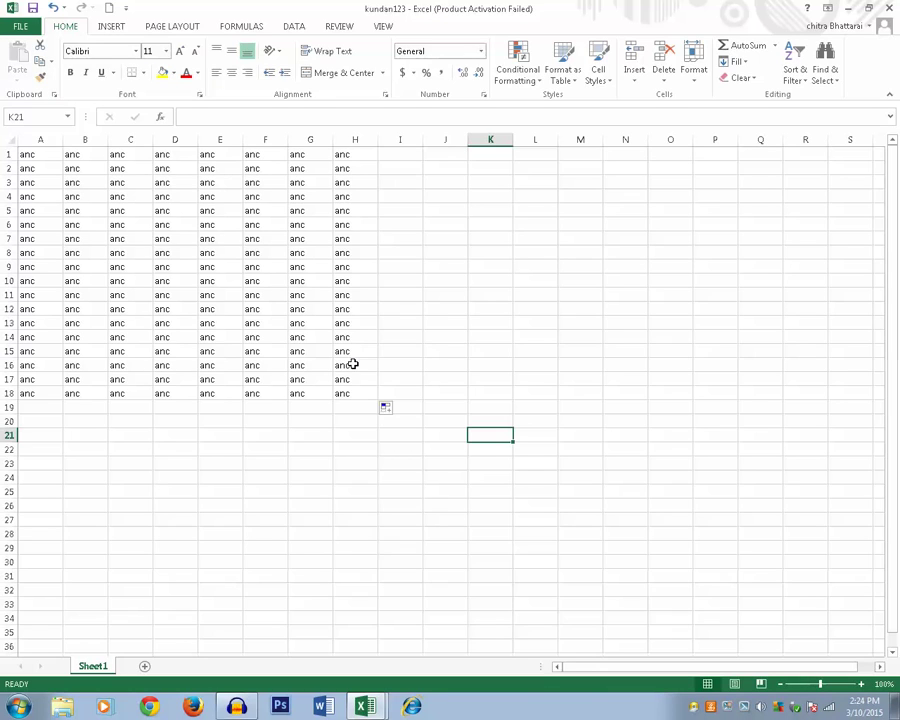
# - Launch Google Chrome from the taskbar
pyautogui.click(148, 708)
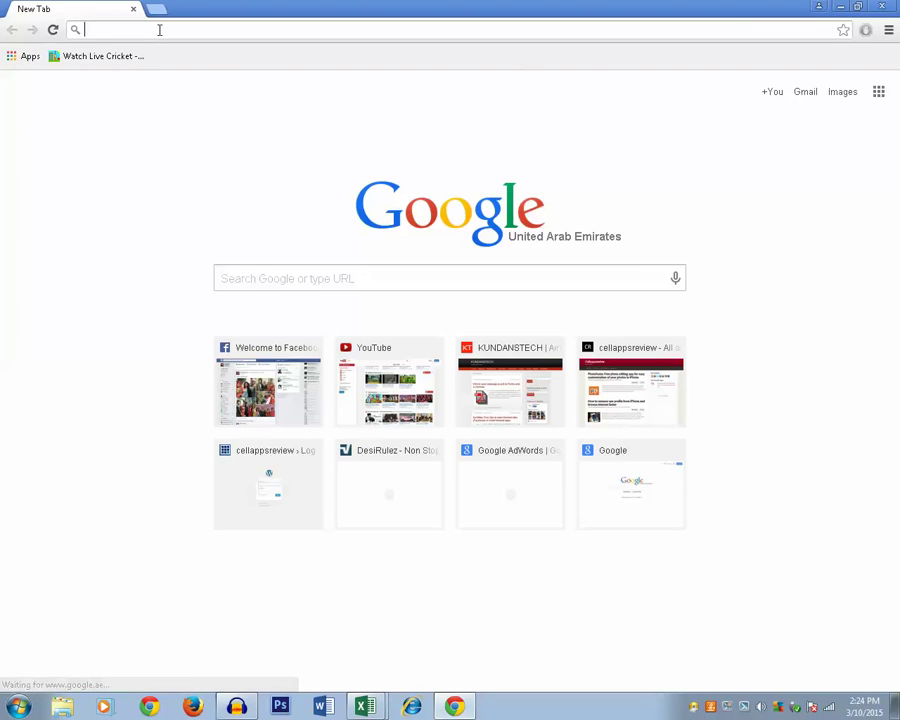
pyautogui.write('on')
pyautogui.press('Return')
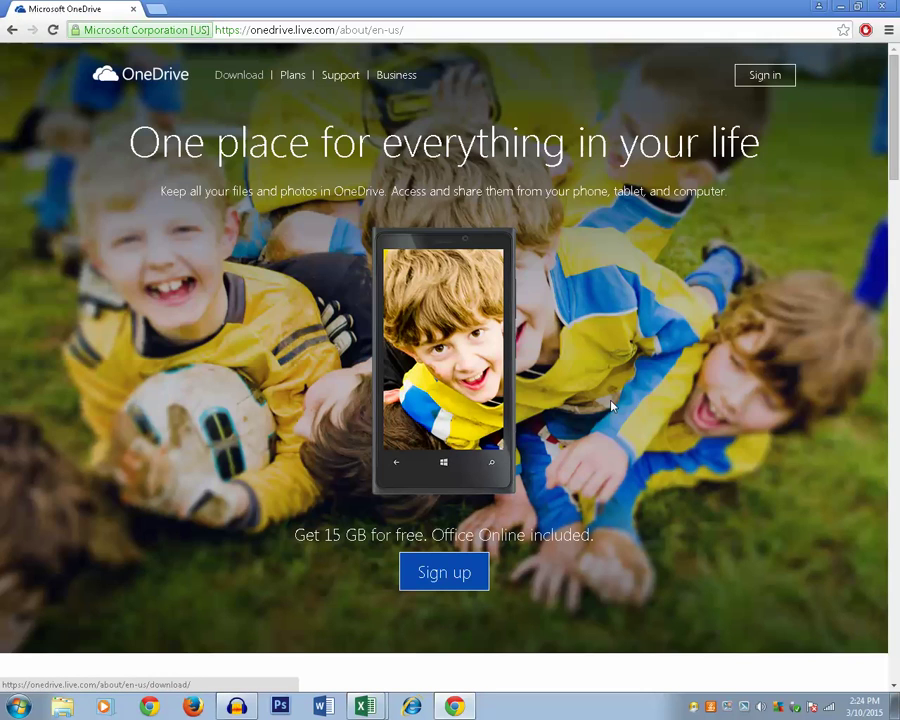
# - Sign in to OneDrive with the account's e-mail address and password
pyautogui.click(765, 76)
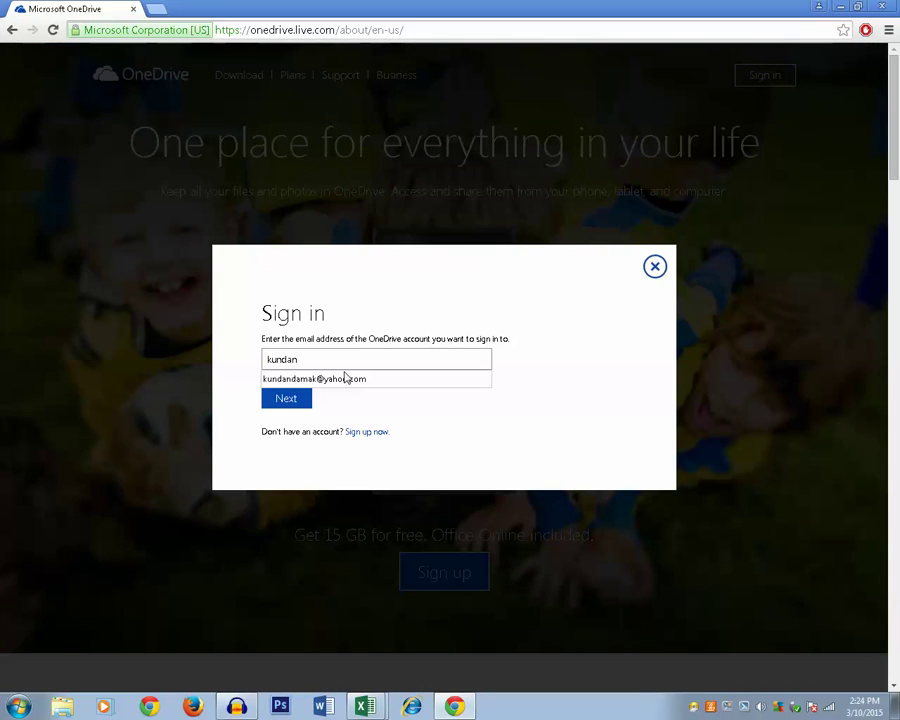
pyautogui.click(345, 378)
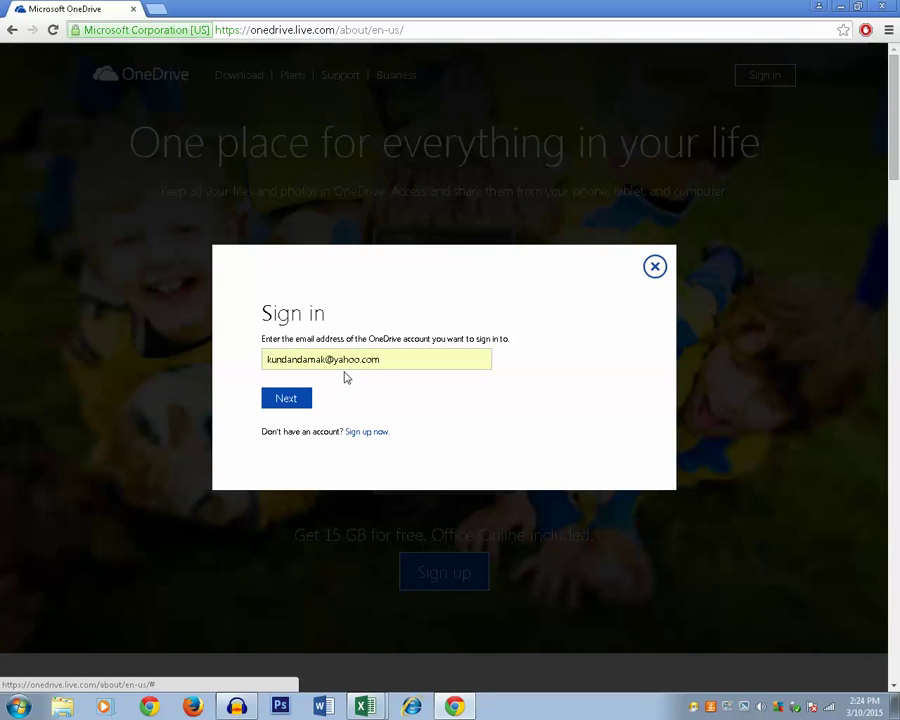
pyautogui.click(289, 399)
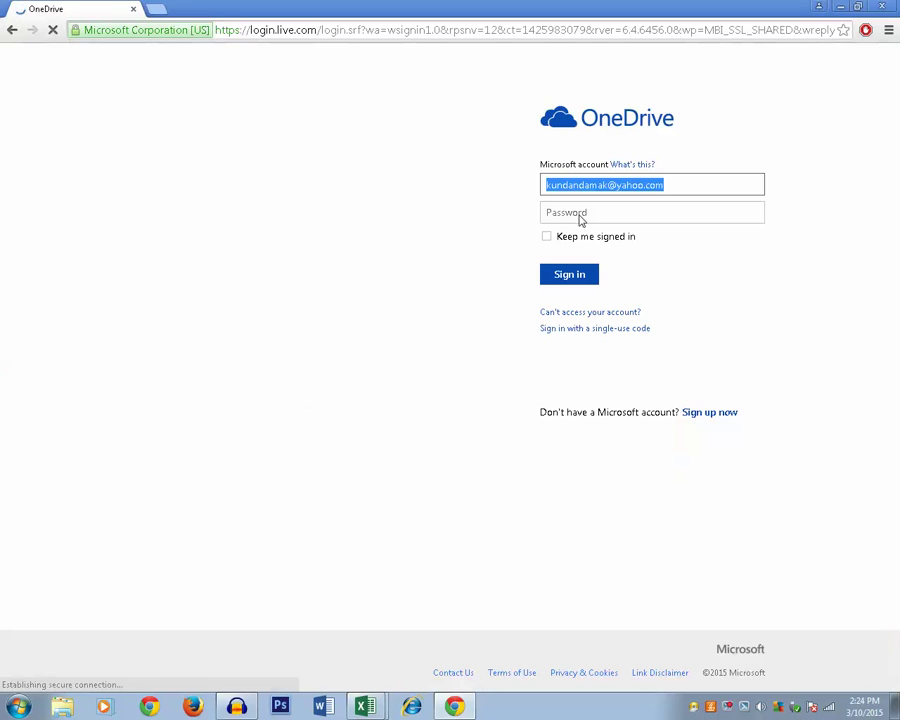
pyautogui.click(580, 218)
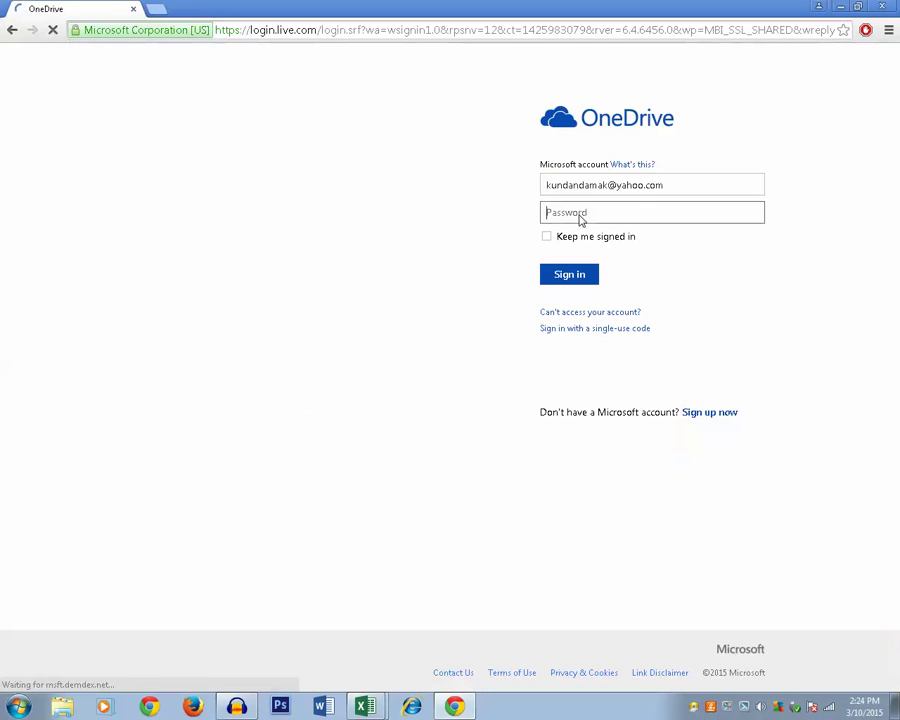
pyautogui.write('••••••')
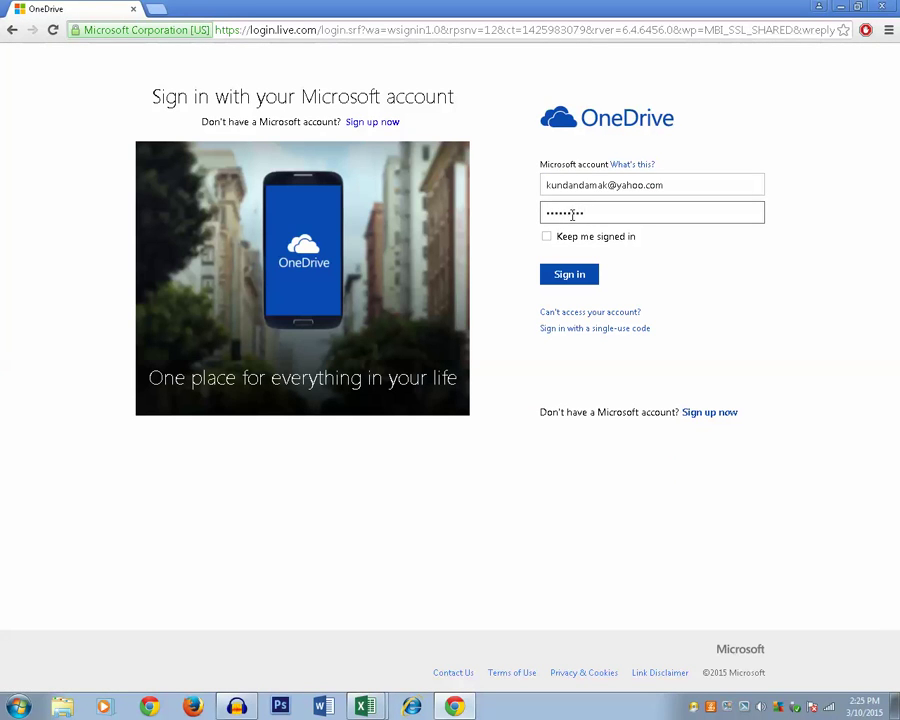
pyautogui.click(579, 284)
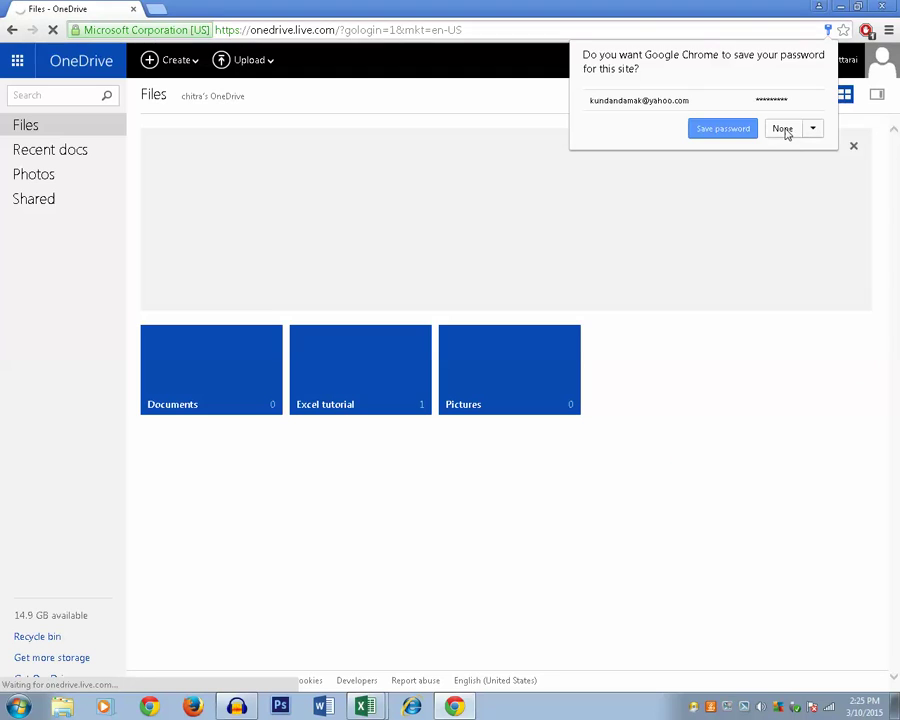
# - Decline Chrome's password saving, then open the Excel tutorial folder and the kundan123 workbook
pyautogui.click(782, 130)
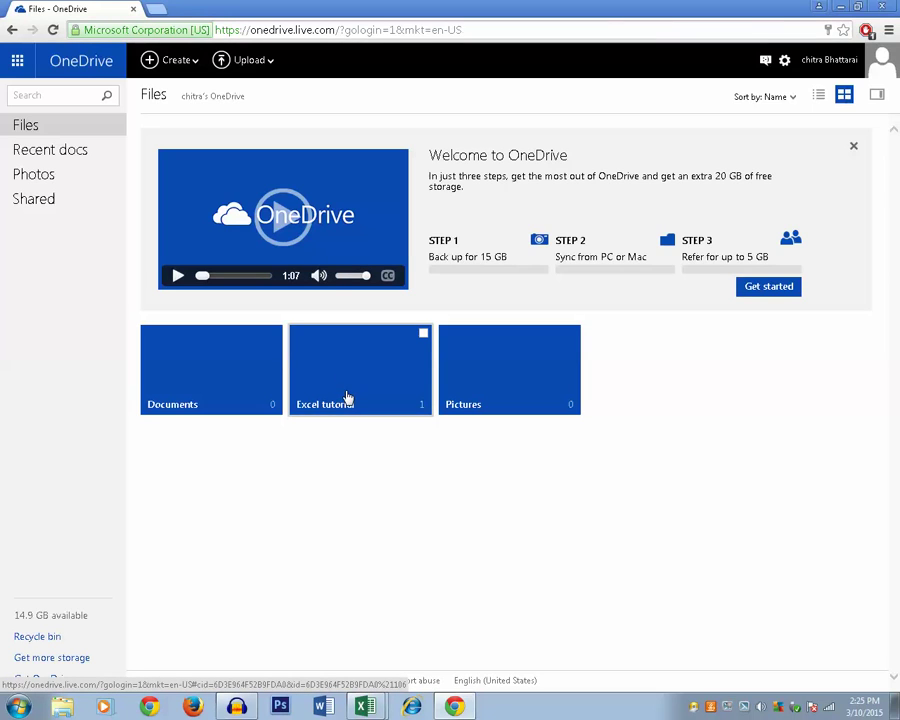
pyautogui.click(346, 390)
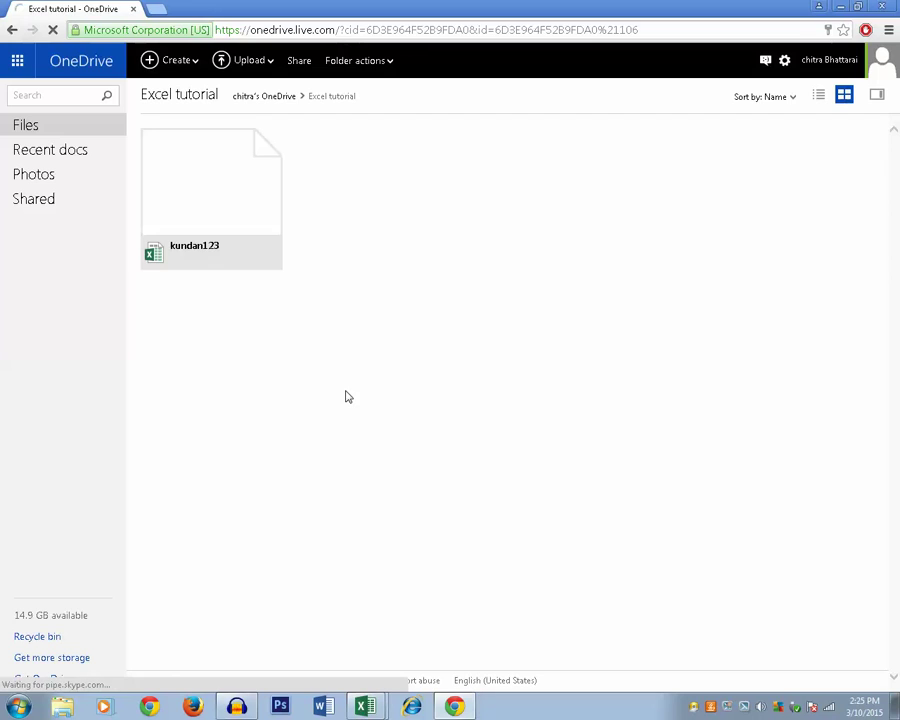
pyautogui.click(220, 215)
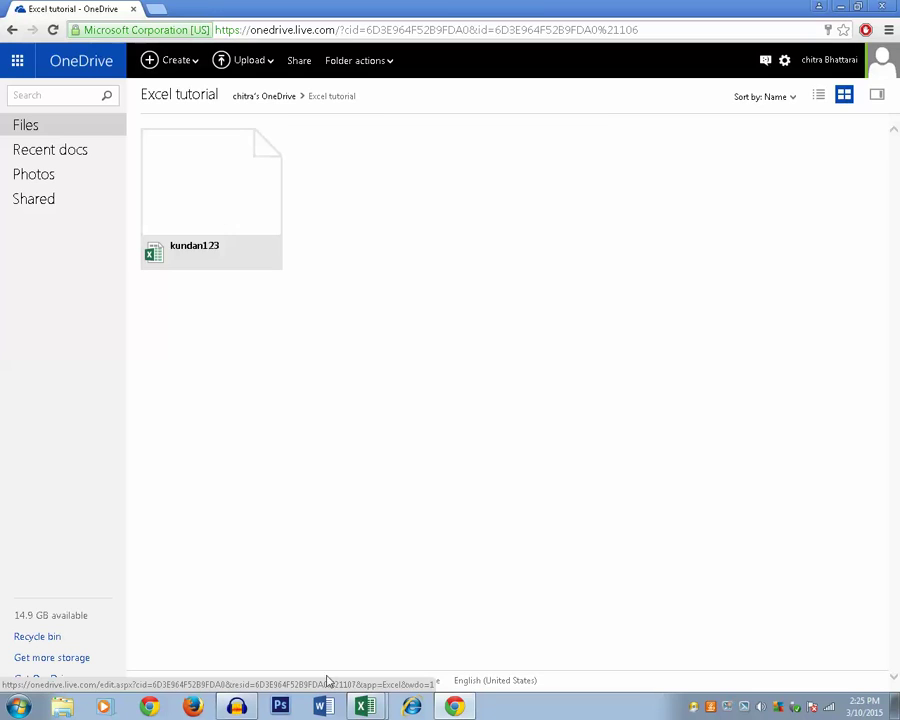
pyautogui.moveTo(380, 709)
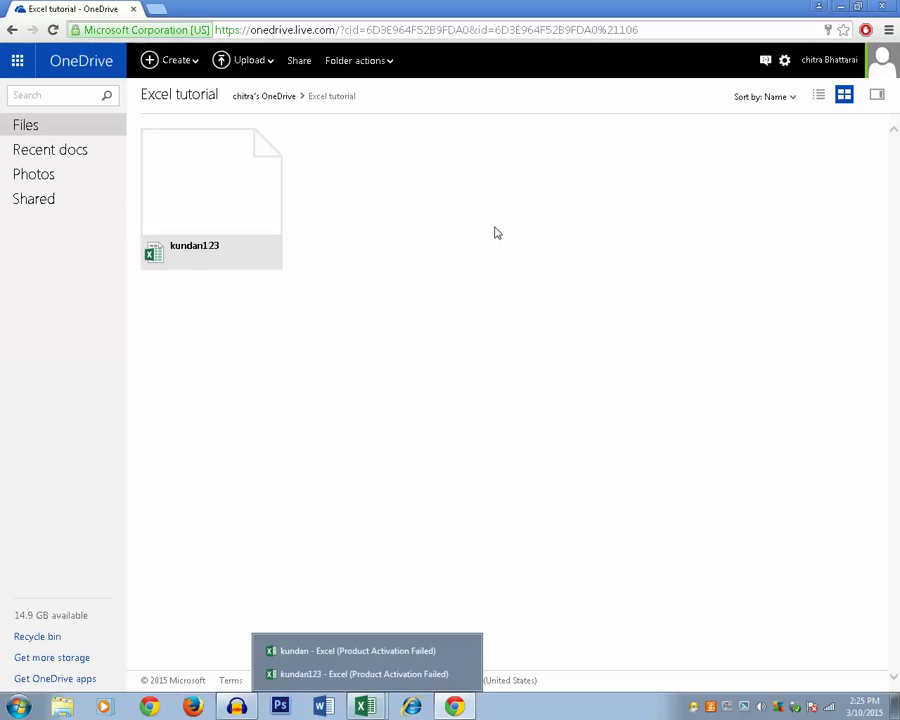